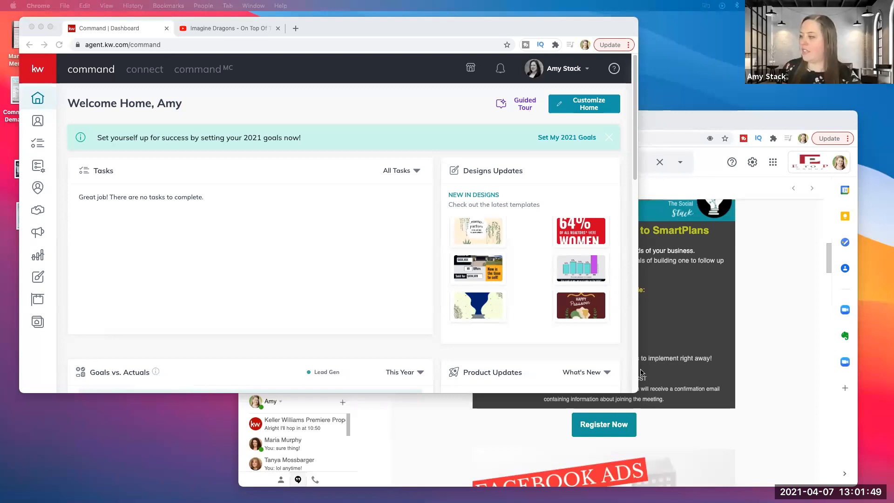
Enlarge the browser window in height and width and open the My SmartPlans list to look through the existing plans.
drag(610, 391, 611, 490)
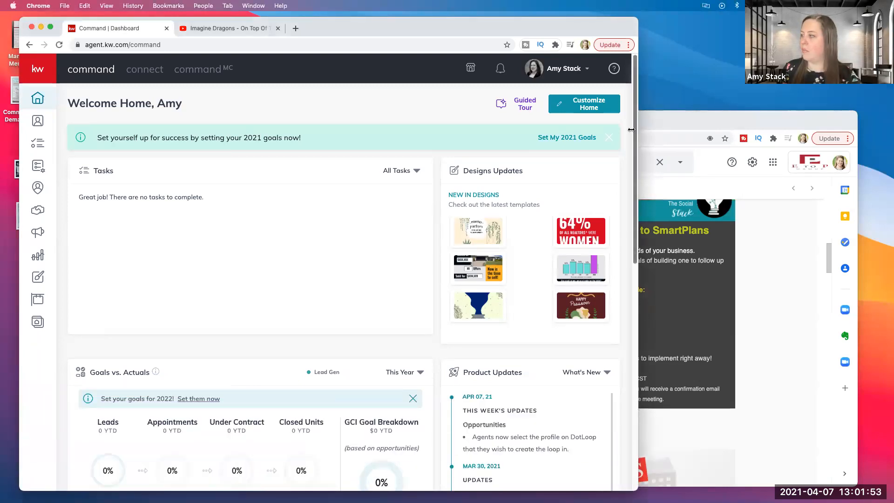
drag(627, 224, 880, 137)
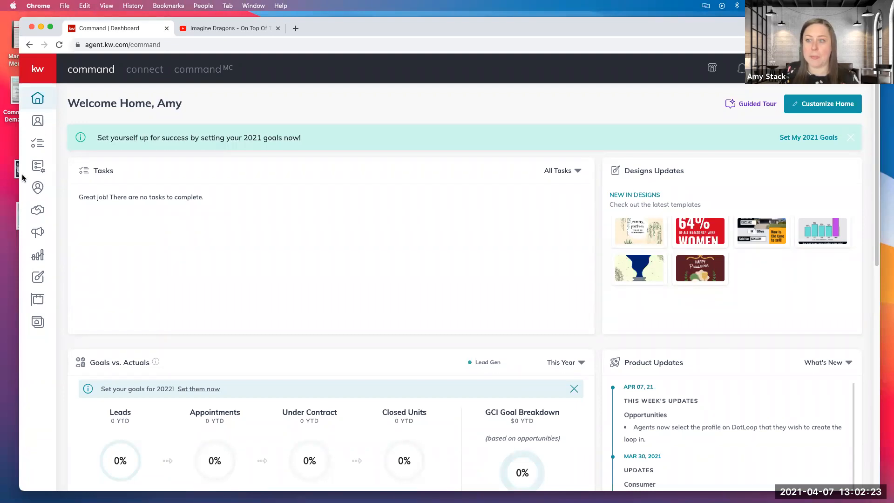
click(39, 168)
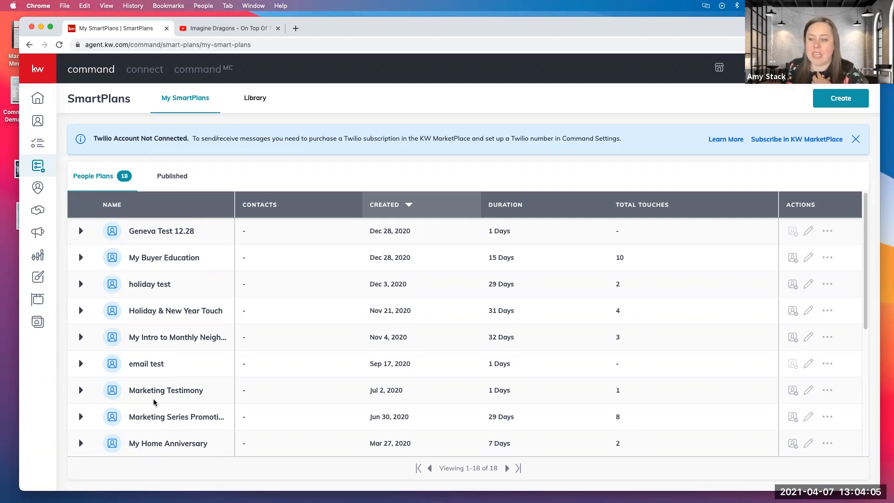
scroll(168, 409, down, 5)
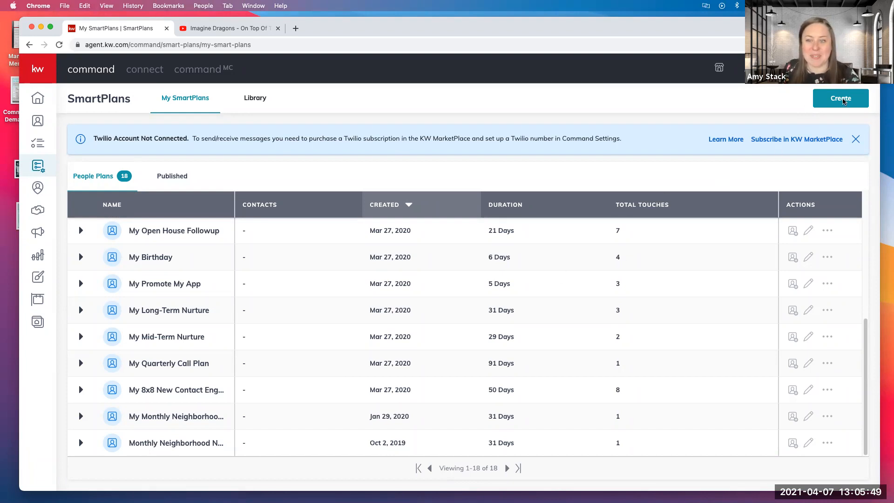
Create a new SmartPlan named "test 04.07.21".
click(842, 100)
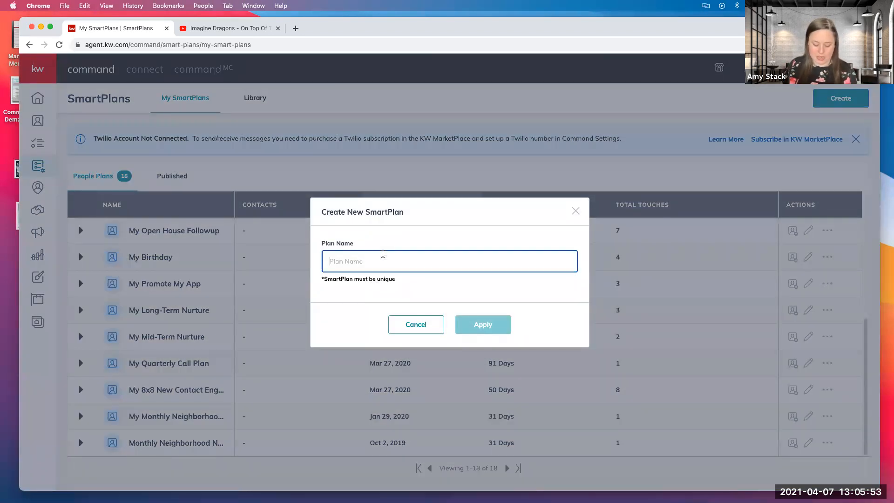
text(test 04.07.21)
click(498, 332)
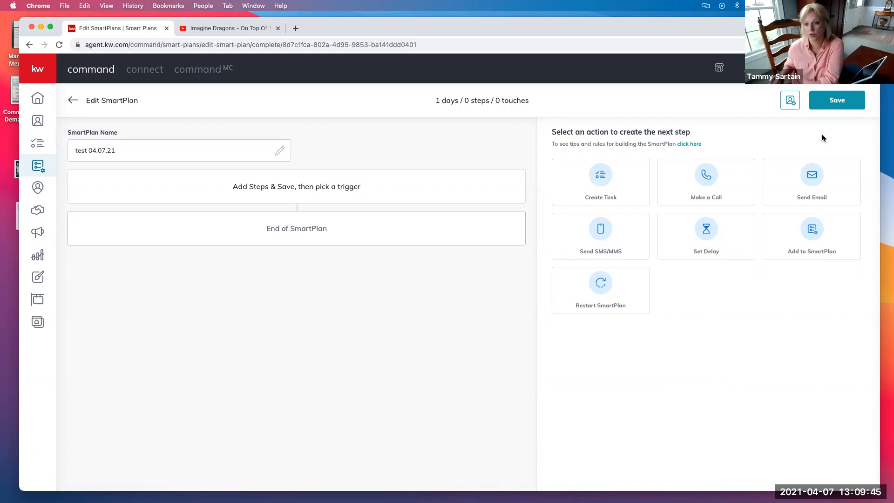
Add a Send Email step to the test plan with the subject "Great Doing Business with You!".
click(813, 175)
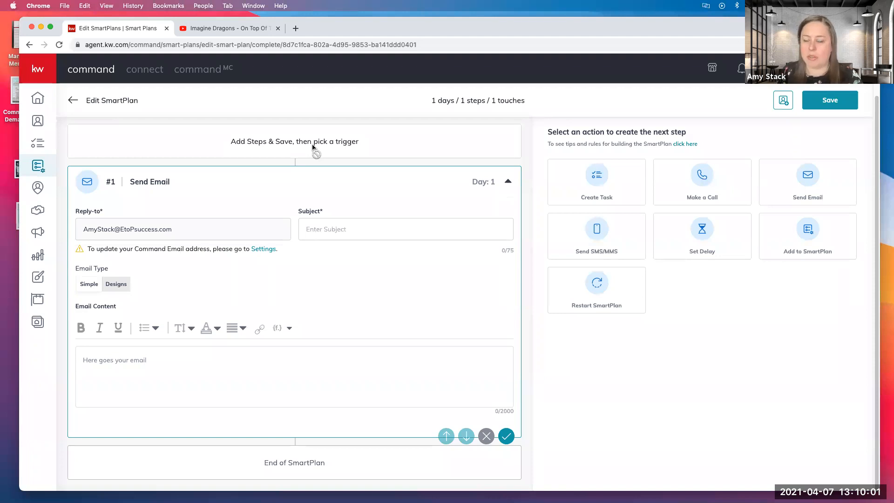
click(339, 227)
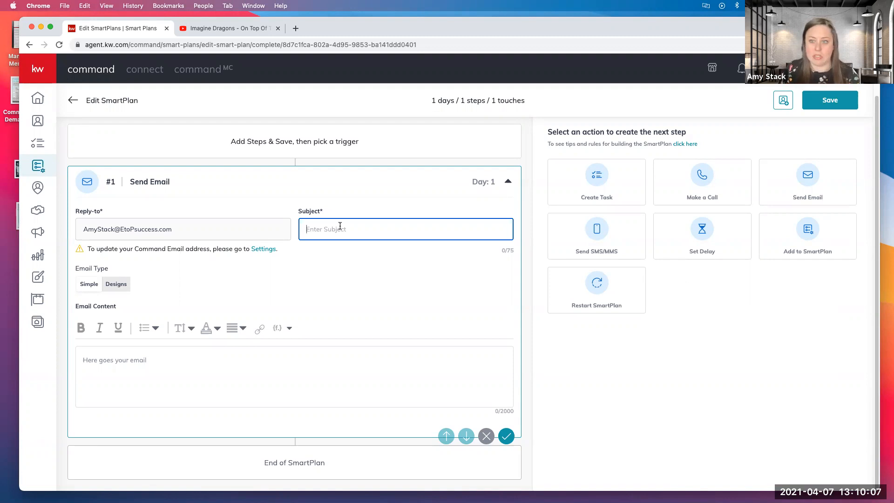
text(Great Doing Business with )
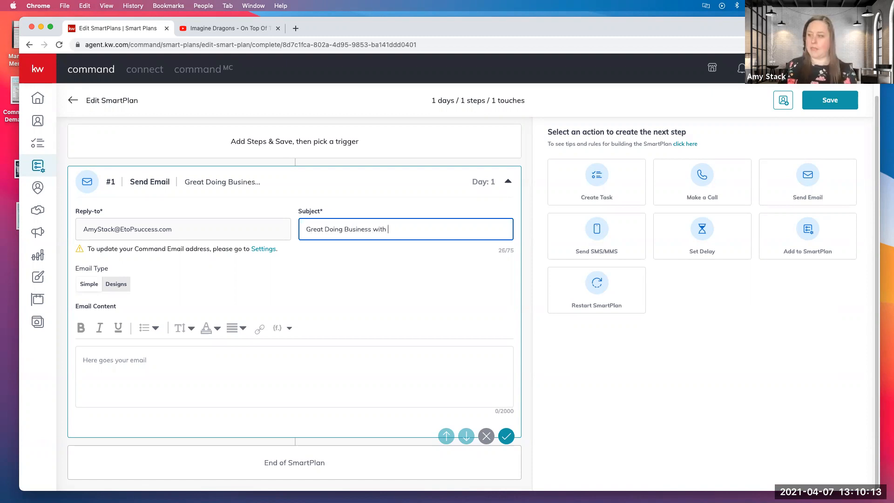
text(You)
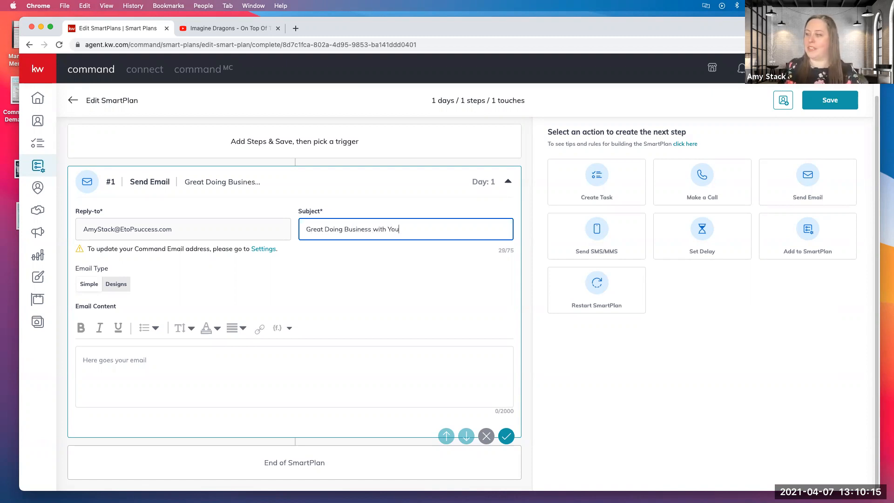
text(!)
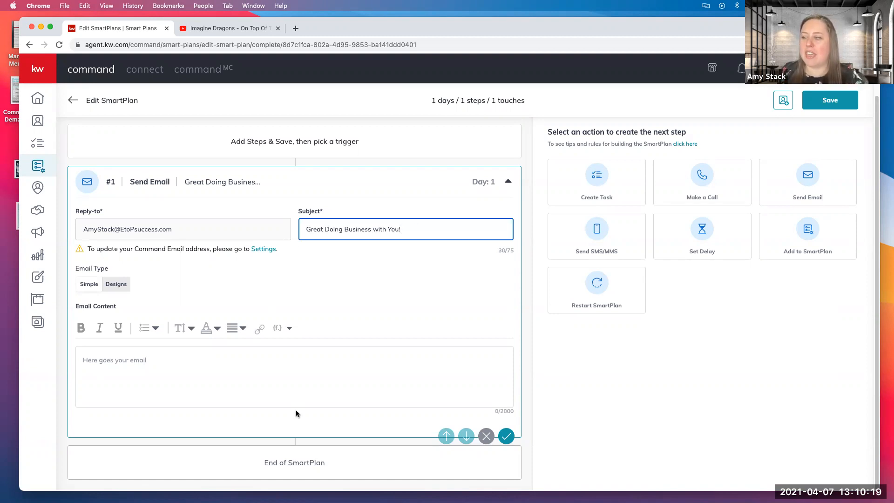
Open the Designs template library for the email and leave the plan editor for the SmartPlans list without saving.
click(120, 284)
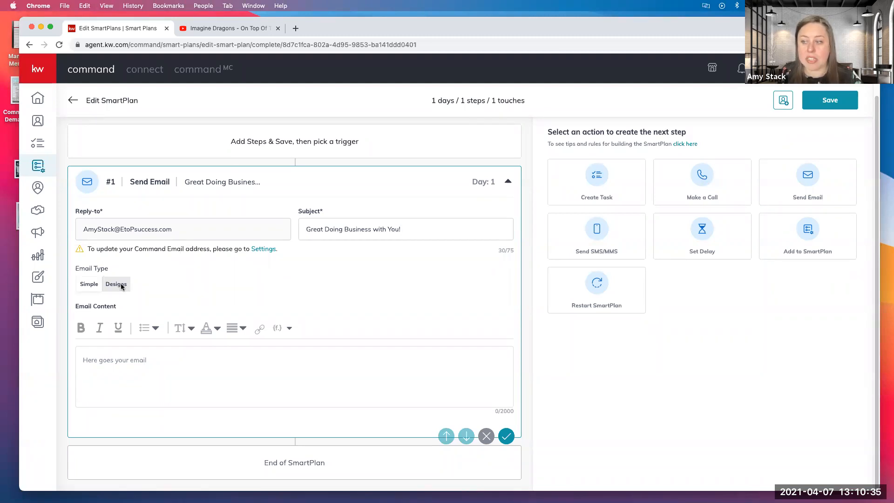
click(125, 367)
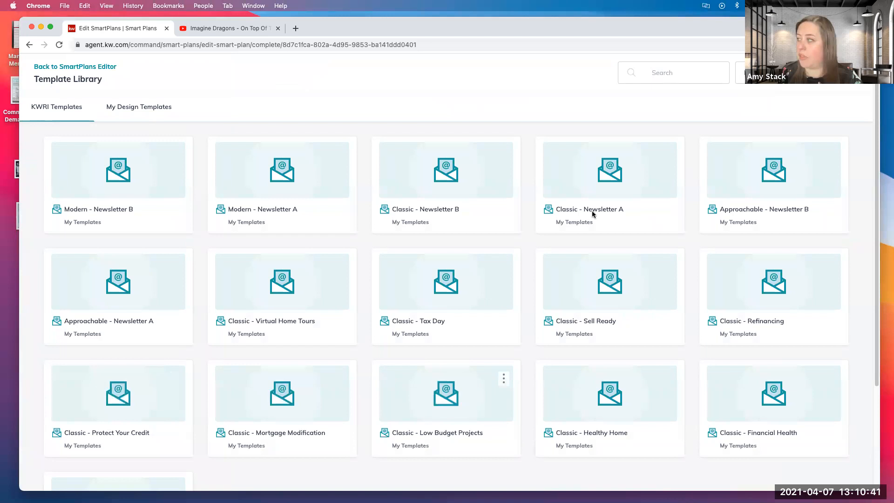
click(29, 45)
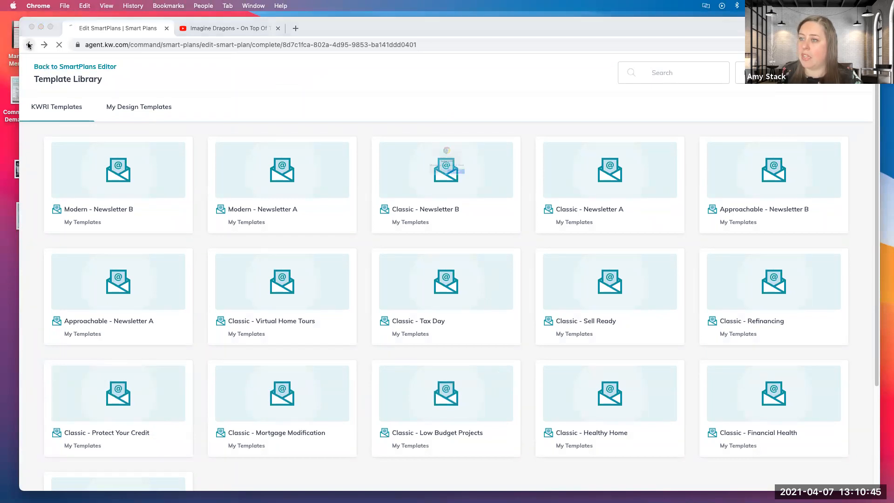
click(484, 191)
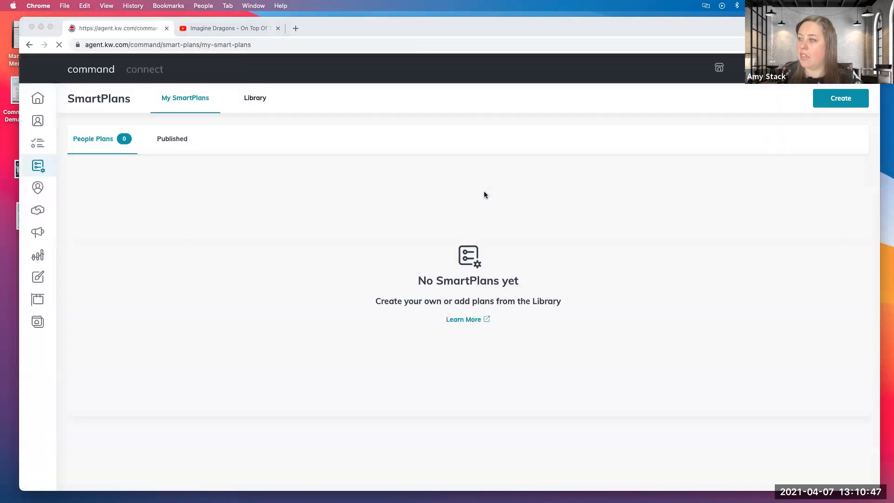
Create a new SmartPlan named "Build My Downline".
click(845, 99)
click(852, 99)
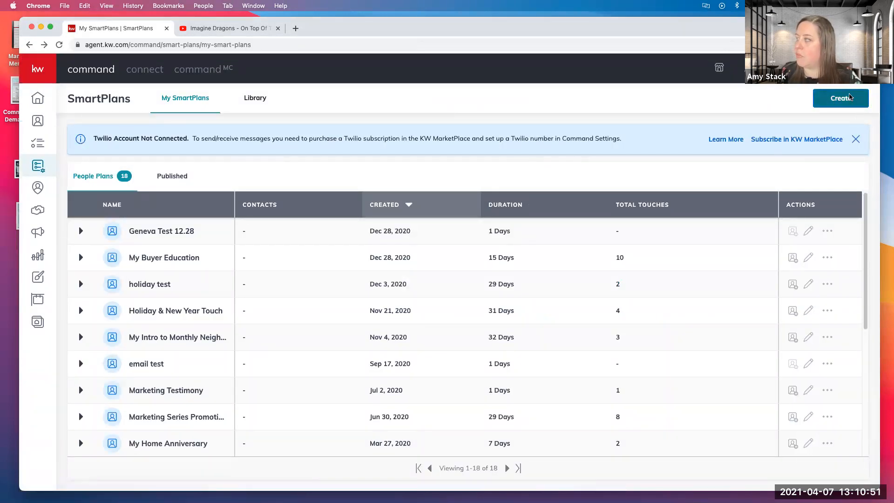
click(366, 263)
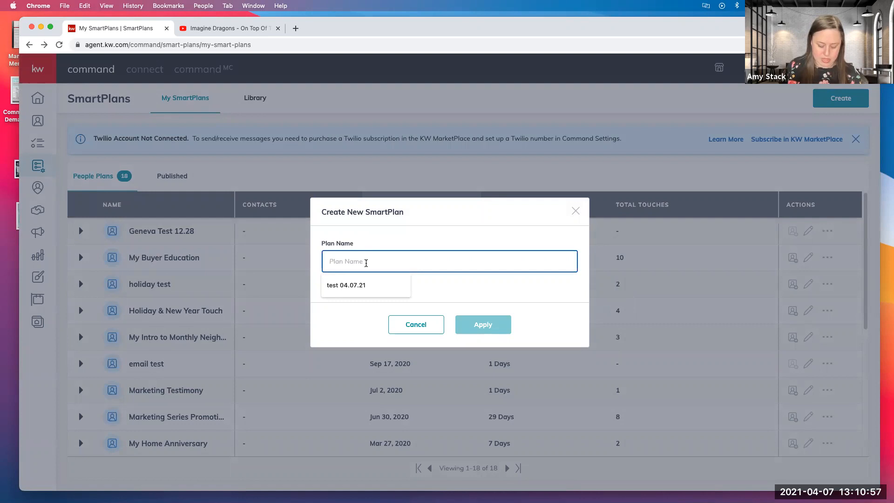
text(bu)
key(BackSpace)
key(BackSpace)
text(Build My Downline)
click(506, 329)
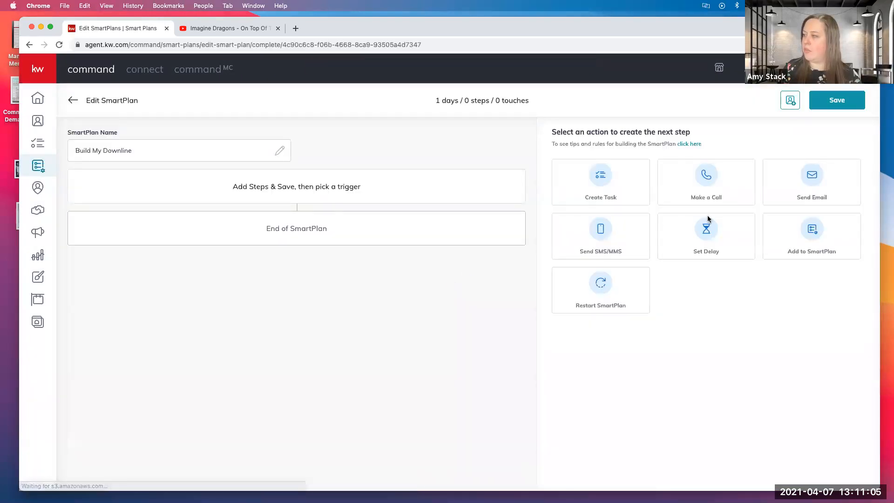
Add a Send Email step with the subject "Great Doing Doing Business With You!", correcting the misspelled word "Business".
click(787, 177)
click(396, 229)
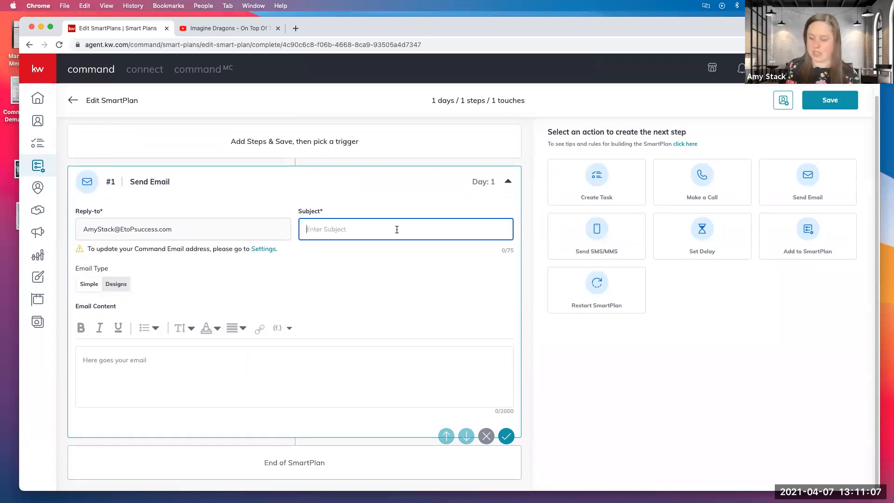
text(Great Doing Doing Buisness)
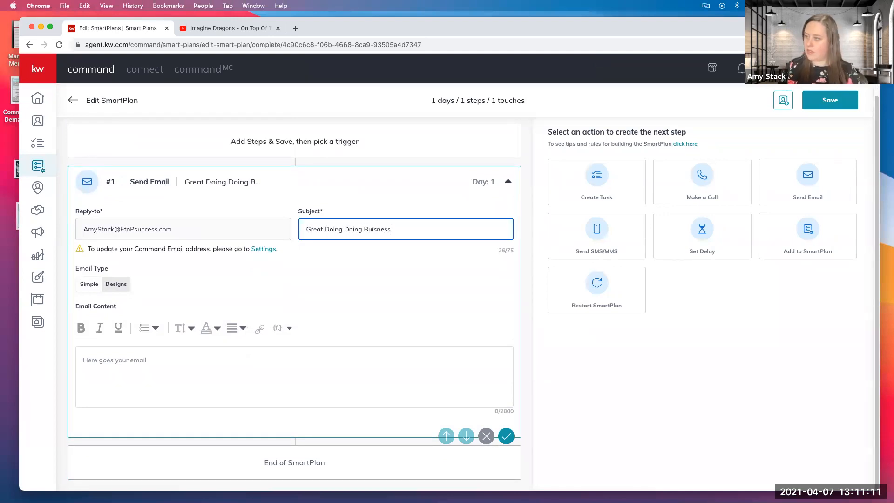
text( With You!)
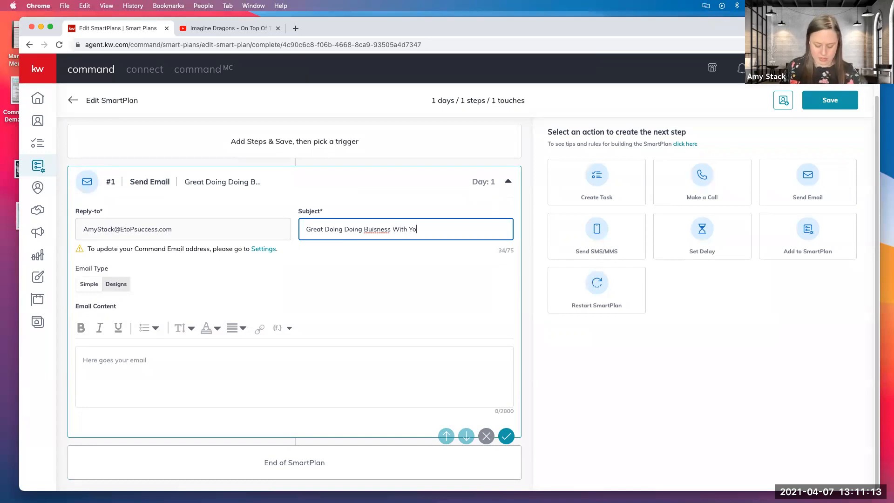
right_click(371, 229)
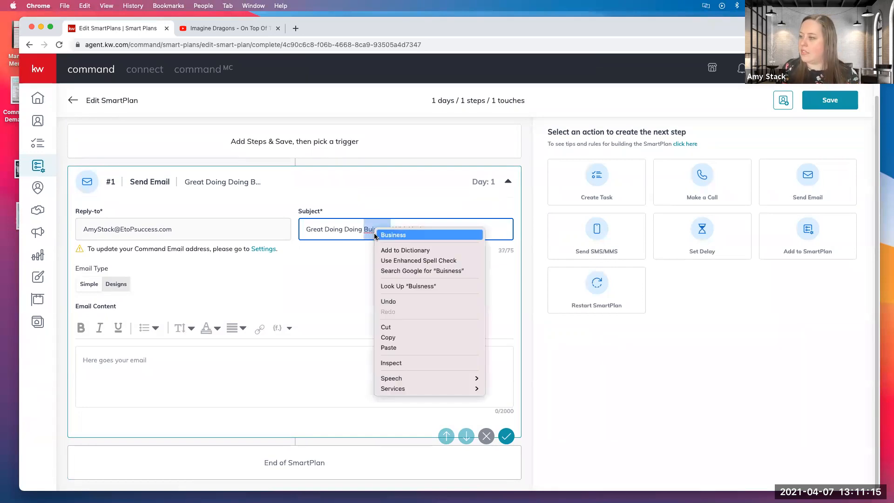
click(386, 232)
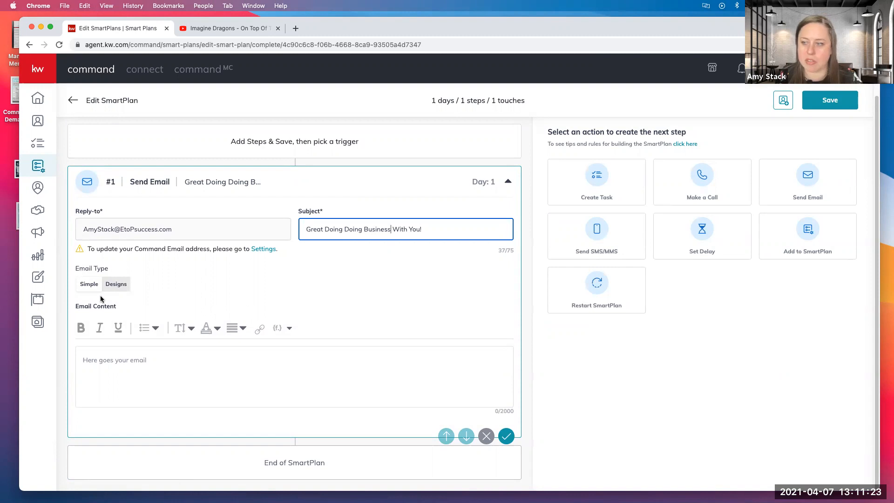
Begin the email content with the greeting "Hey" followed by the contact.first.name merge field.
click(103, 356)
text(H)
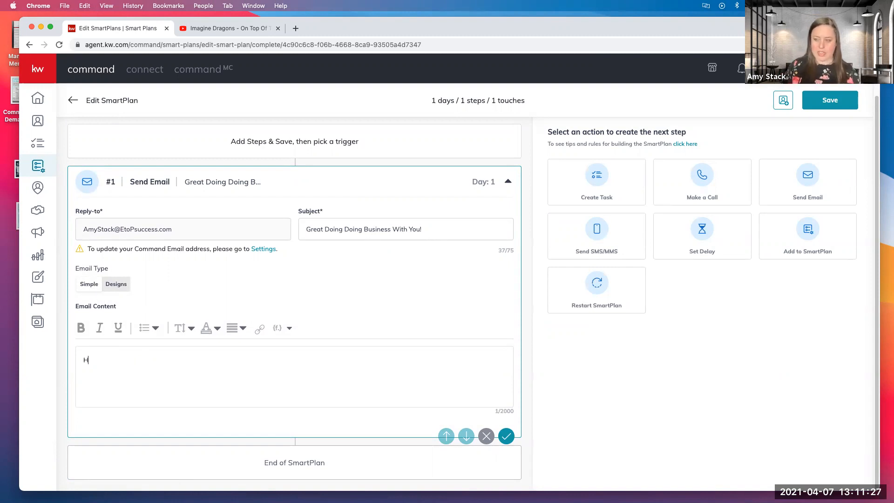
text(ey)
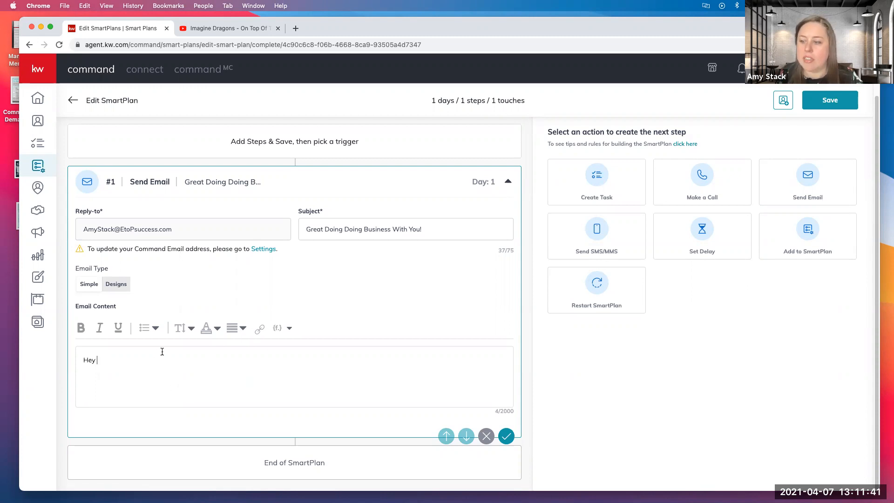
click(277, 332)
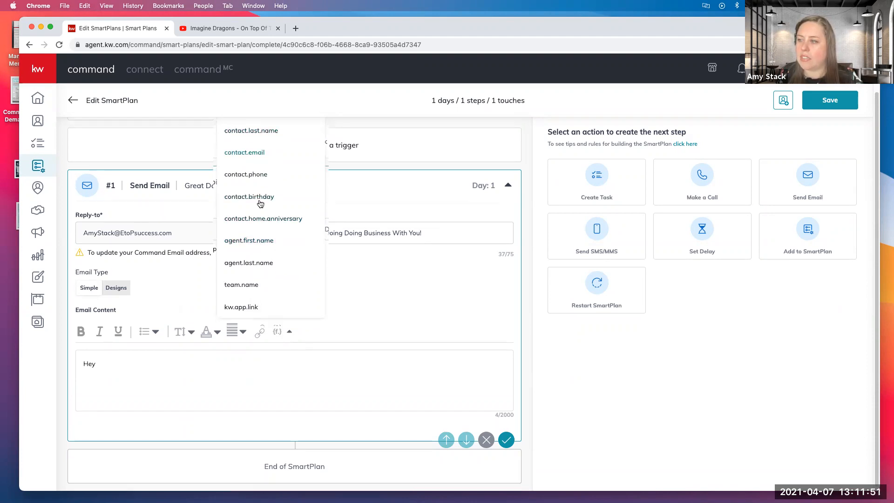
scroll(259, 200, up, 2)
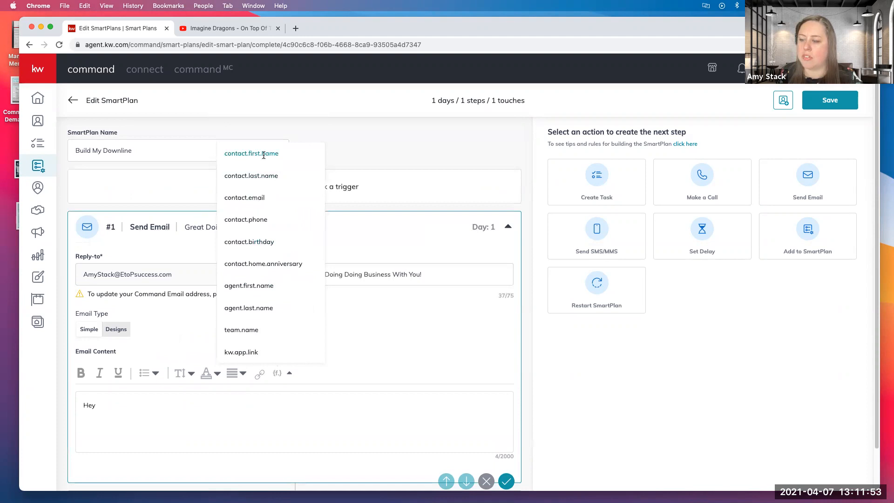
click(264, 158)
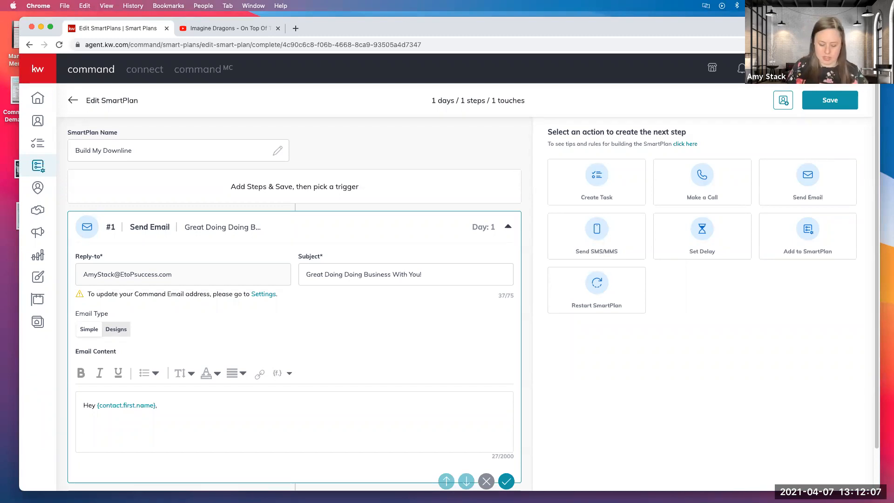
Write "Let's grab a coffee sometime." as a new paragraph below the greeting, followed by empty lines.
key(Return)
text(I)
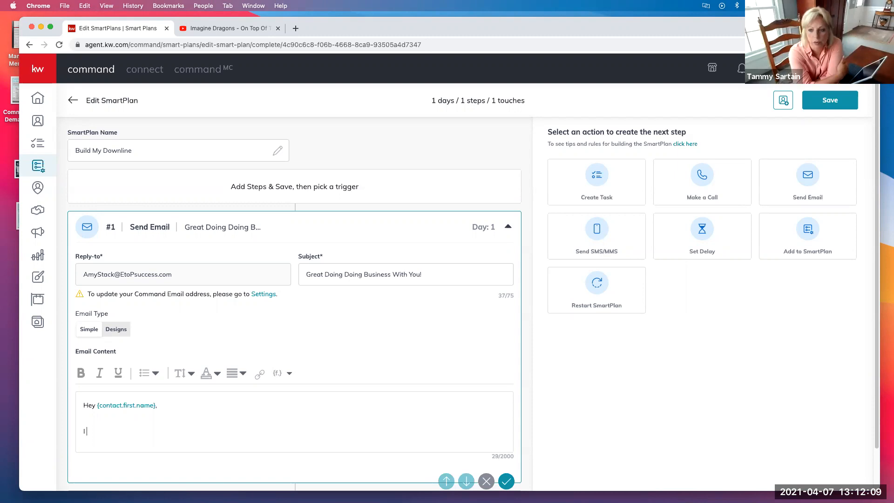
text(Let's)
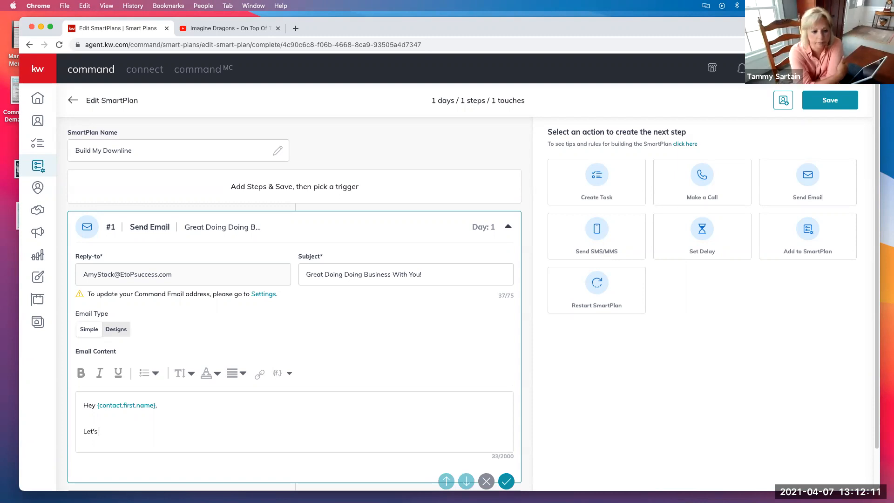
text( grab a coffee )
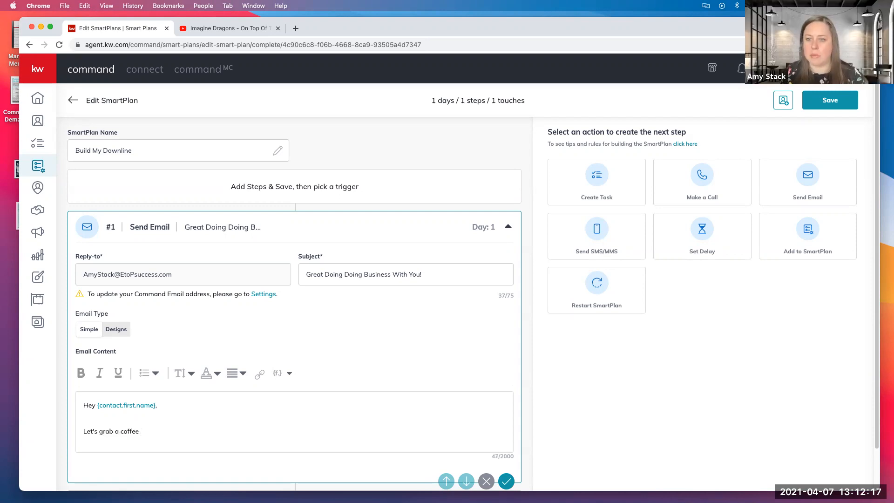
text(sometime)
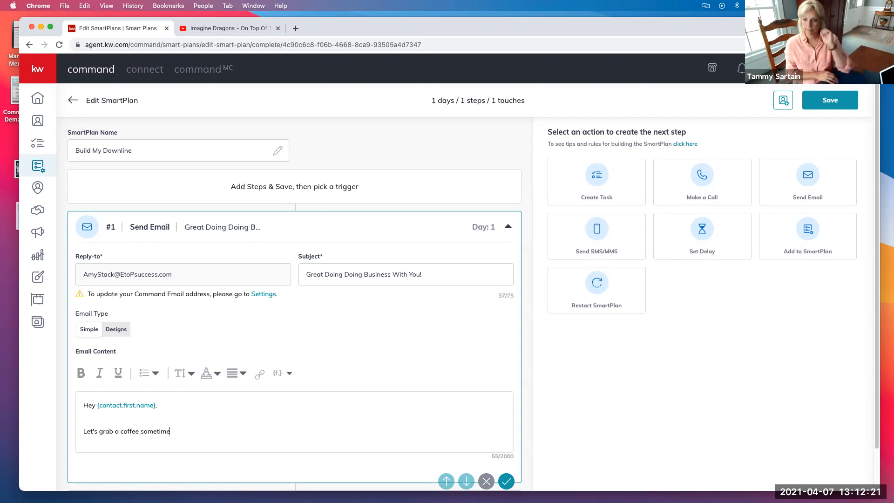
text(.)
key(Return)
key(Return)
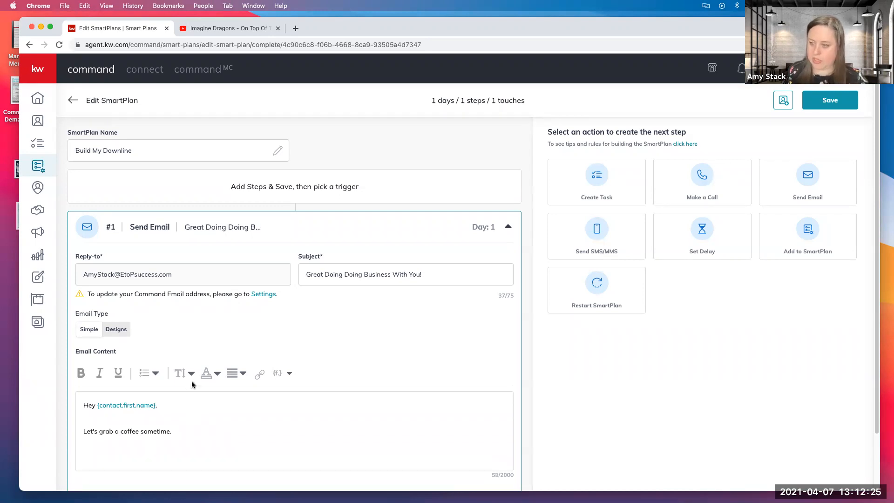
Insert the agent.first.name and agent.last.name merge fields as the signature at the end of the email content.
scroll(192, 381, down, 3)
click(279, 309)
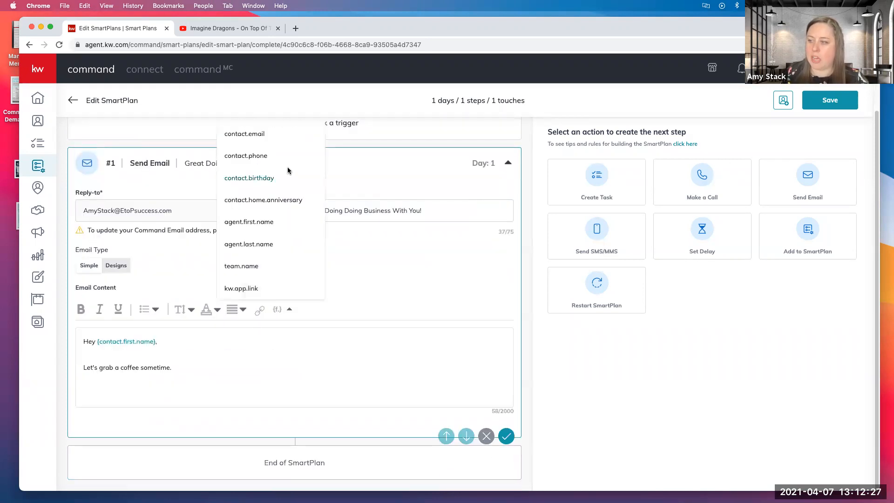
scroll(265, 216, up, 2)
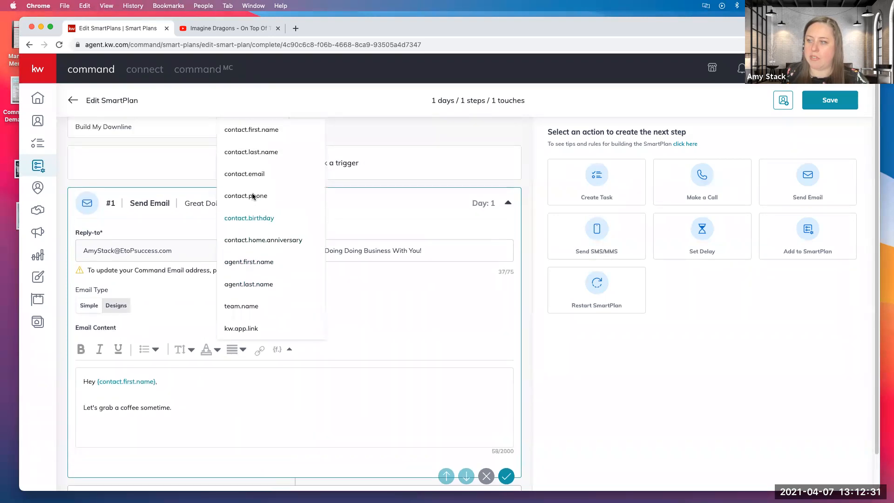
scroll(253, 196, up, 2)
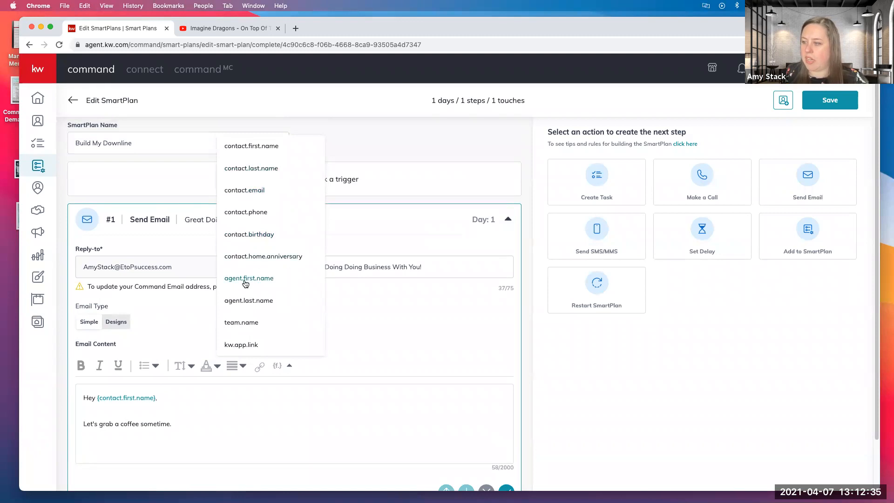
click(245, 279)
click(279, 366)
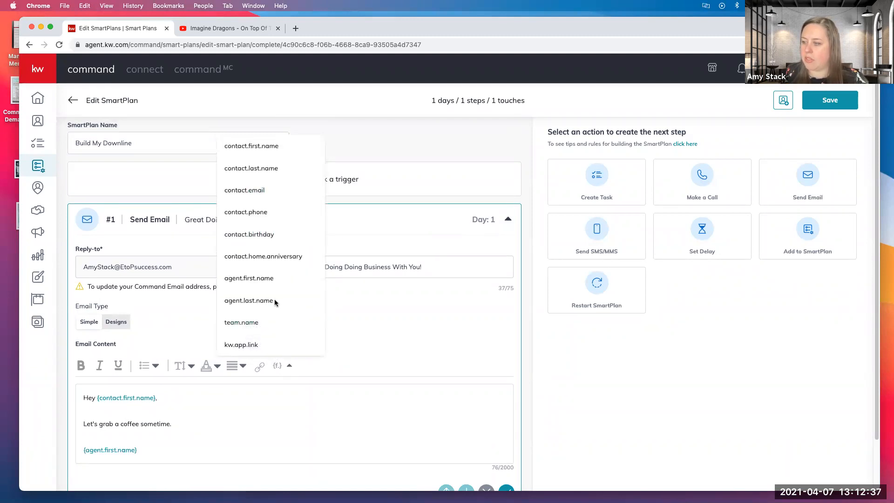
click(262, 305)
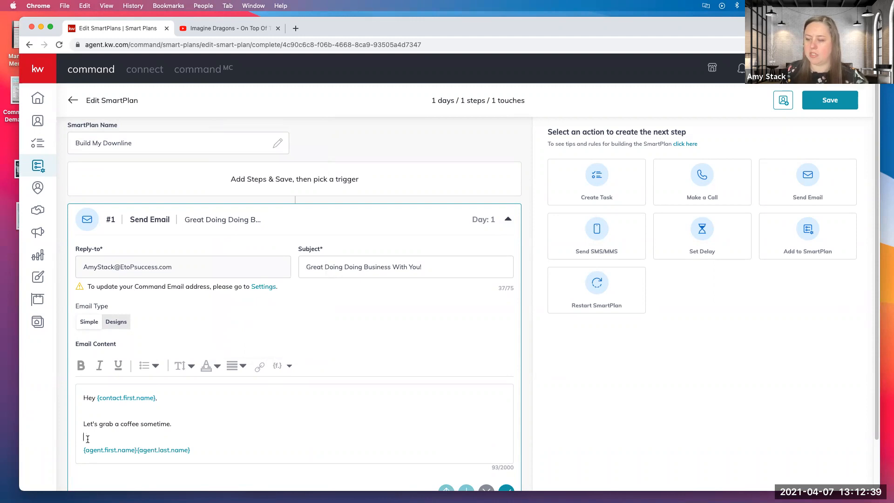
Write the closing line "All The Best," above the agent name merge fields in the email.
click(119, 439)
key(Return)
text(All Th)
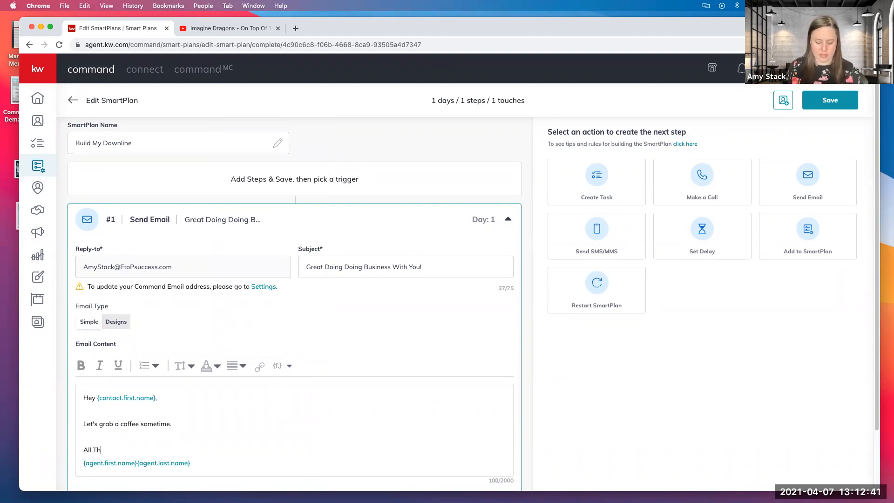
text(e Best,)
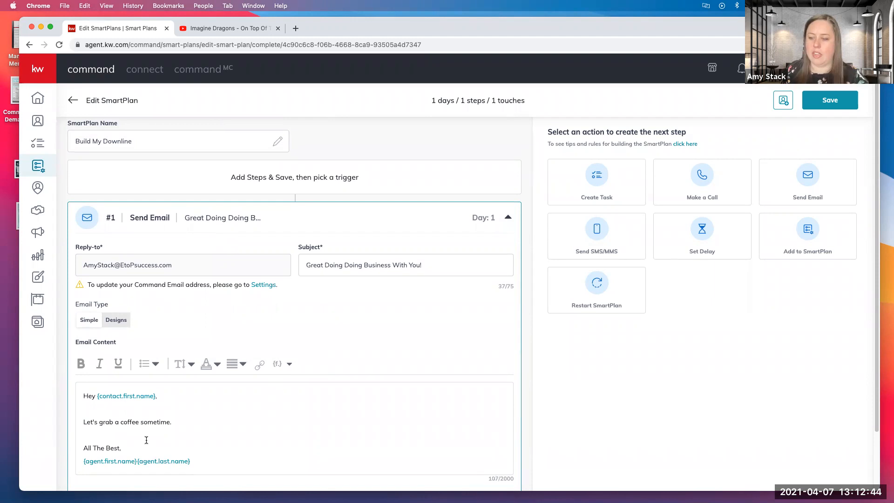
scroll(115, 445, down, 1)
text(,)
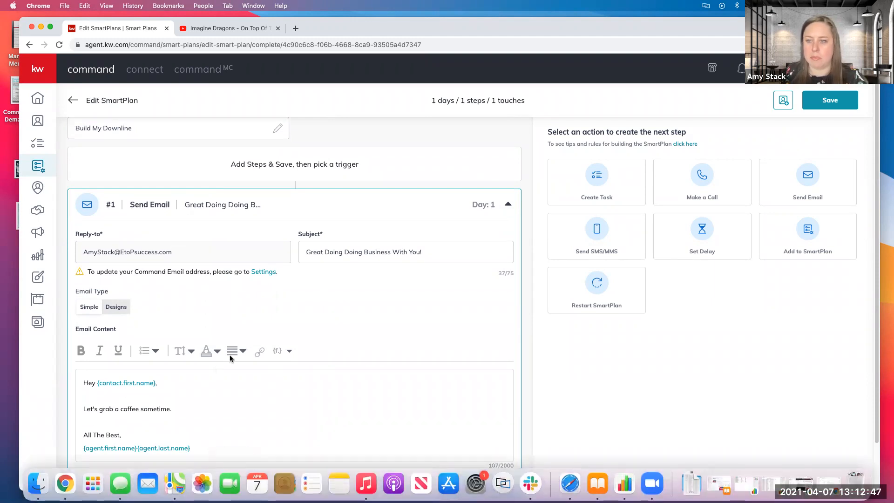
Add a Set Delay step after the email and set it to 3 days.
scroll(230, 357, down, 1)
scroll(229, 354, down, 2)
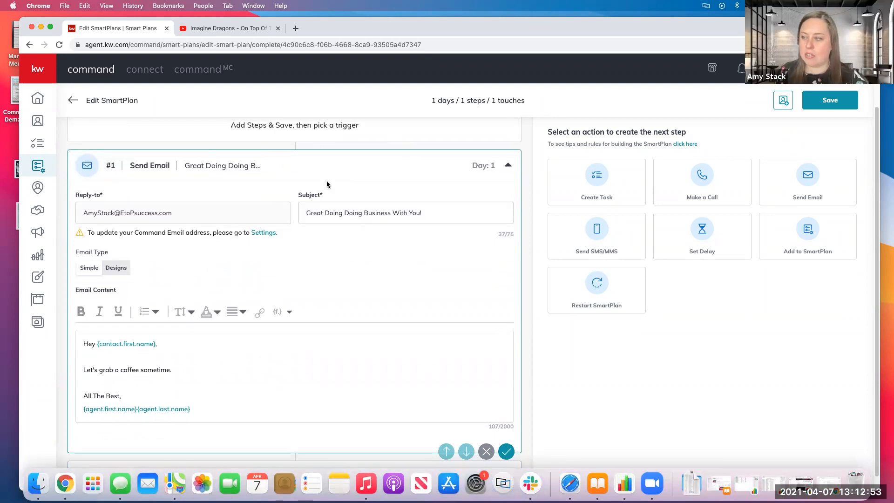
scroll(446, 326, down, 1)
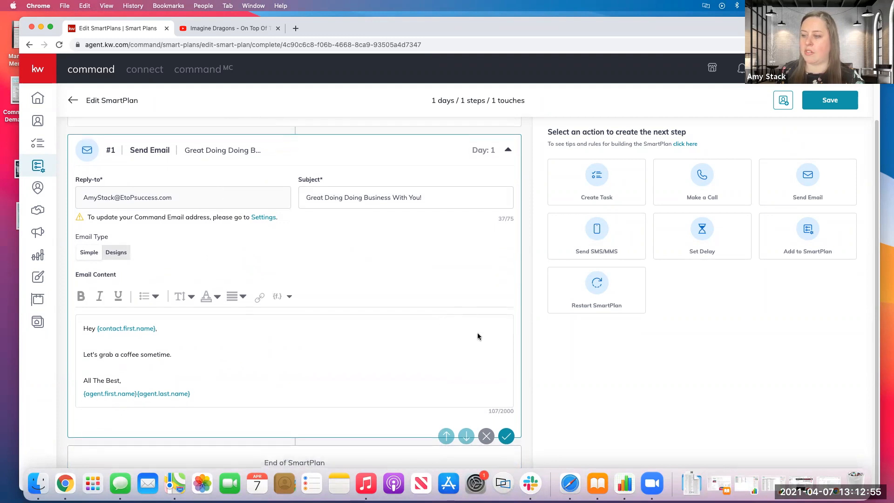
click(710, 238)
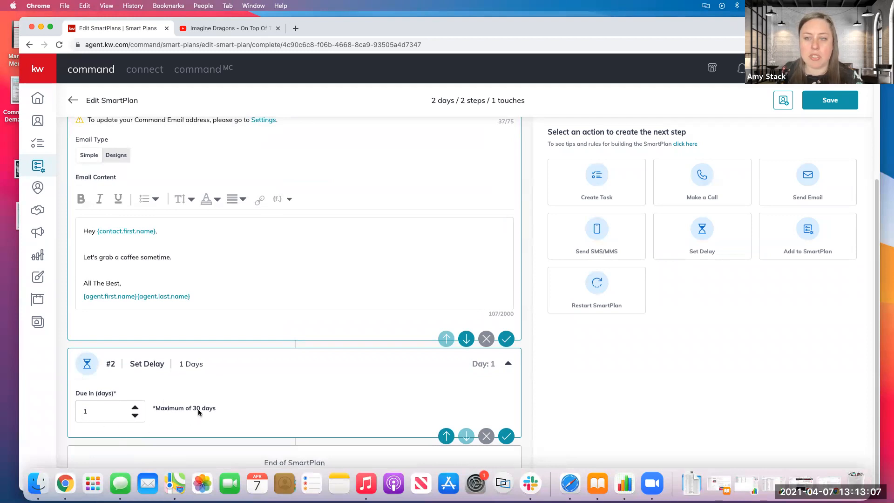
click(135, 408)
click(135, 415)
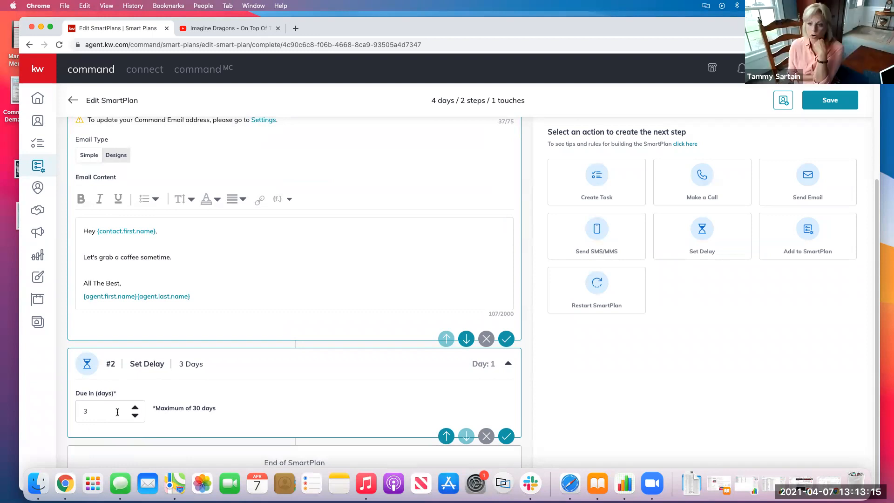
Add a Make a Call step after the delay, due Today.
click(711, 195)
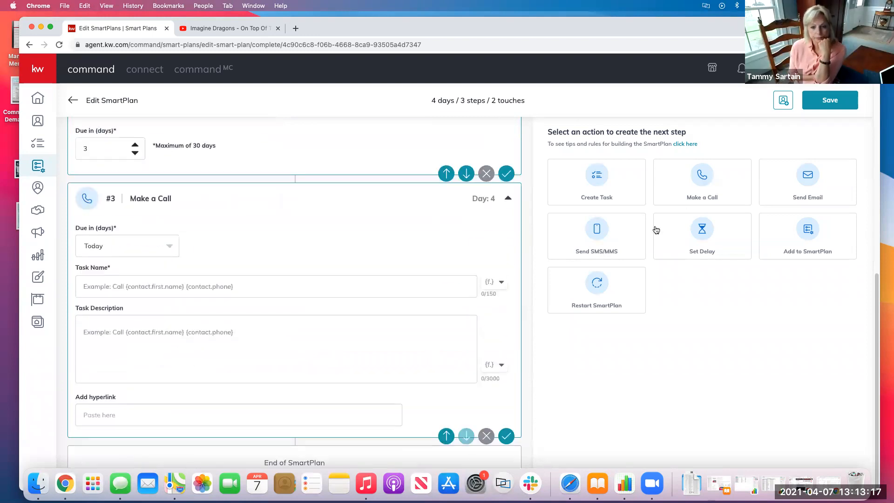
click(130, 254)
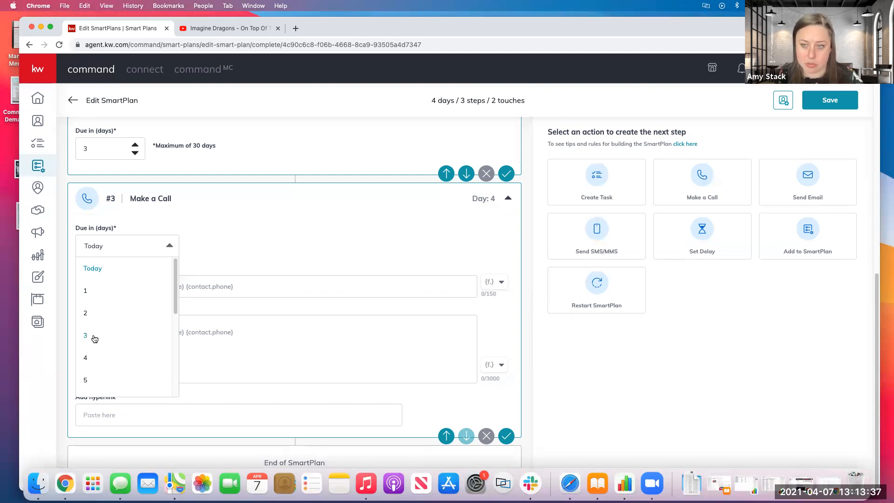
click(92, 268)
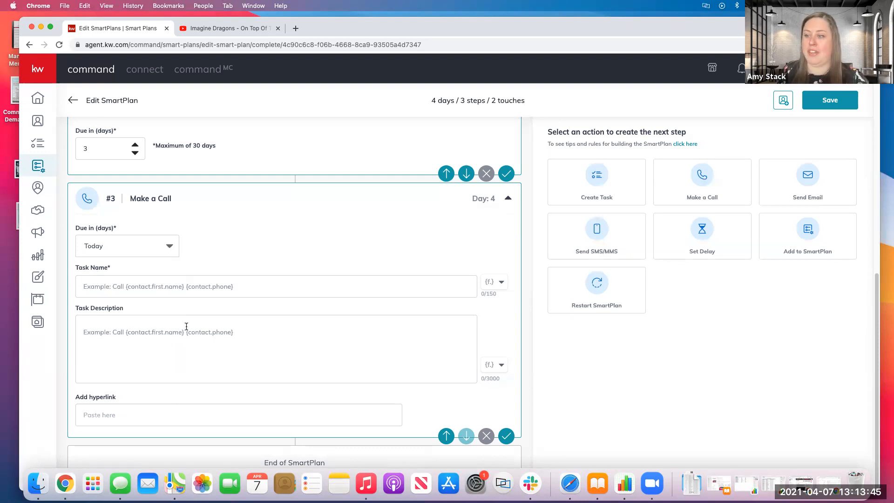
Name the call task "call" followed by the contact.first.name and contact.last.name merge fields and "follow up on coffee invite".
click(132, 284)
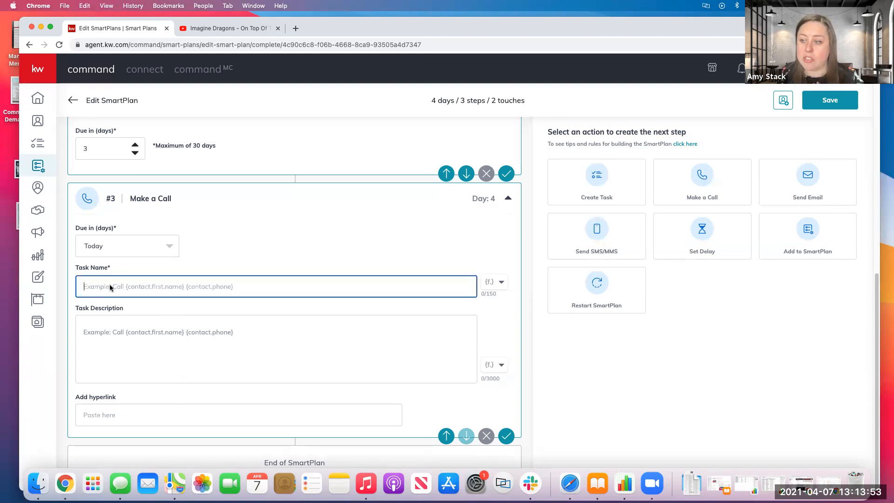
text(call)
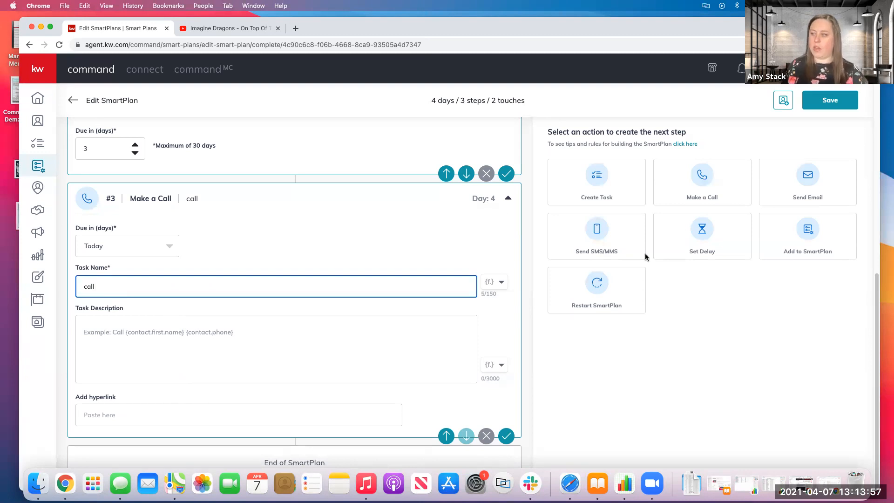
click(501, 283)
click(449, 302)
click(501, 281)
click(462, 324)
click(288, 283)
text(fol)
text(low up on )
text(coof)
key(BackSpace)
key(BackSpace)
text(ffee invite)
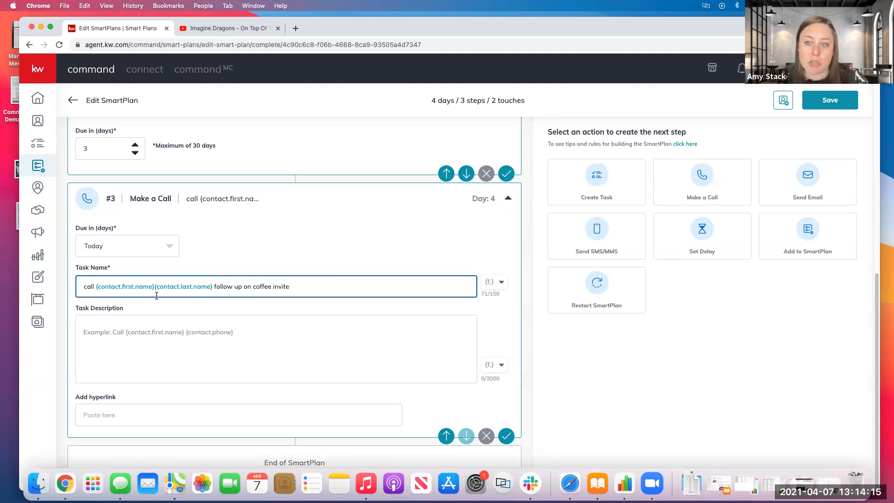
Fill in the call's task description with "coffee invite script here:" followed by the contact.phone merge field.
click(120, 339)
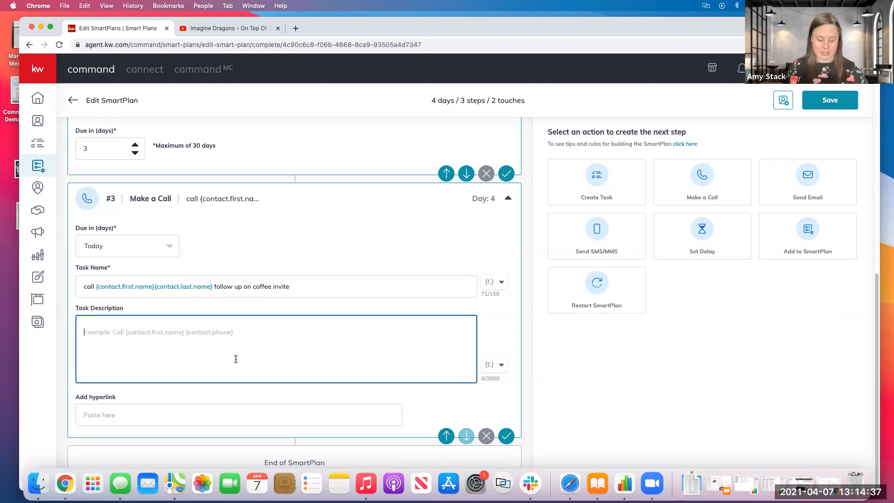
text(coffee invite script here)
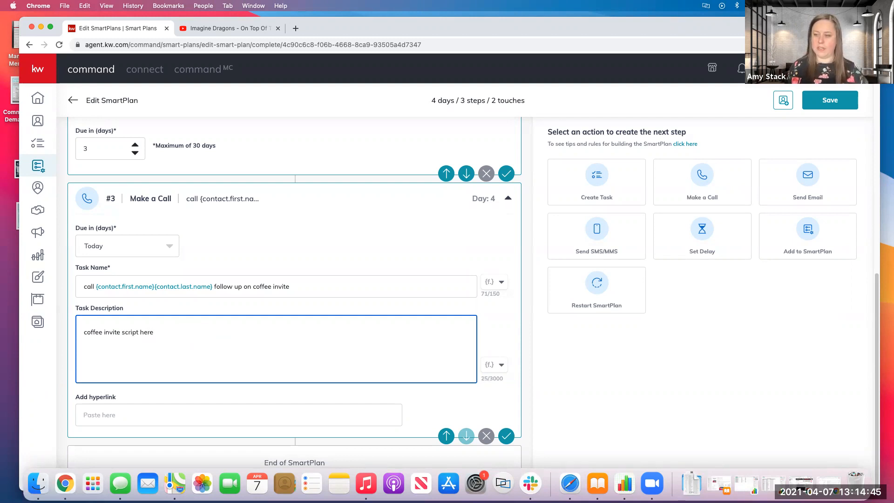
click(496, 370)
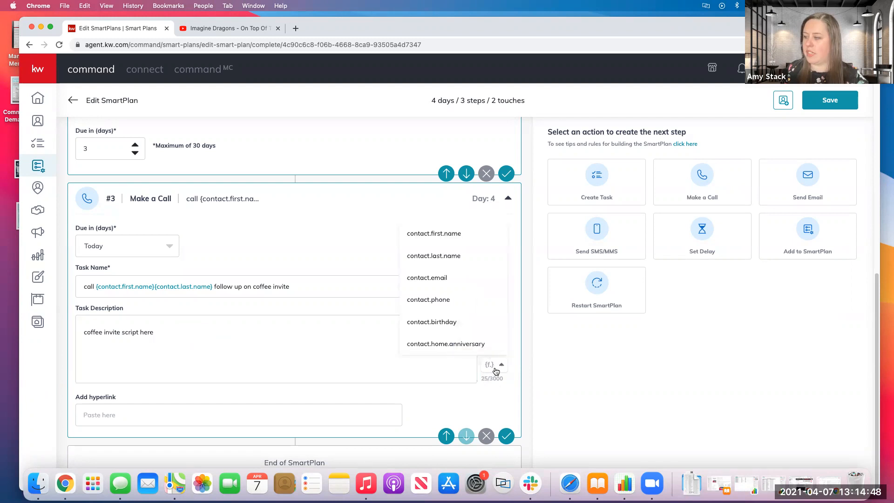
click(439, 299)
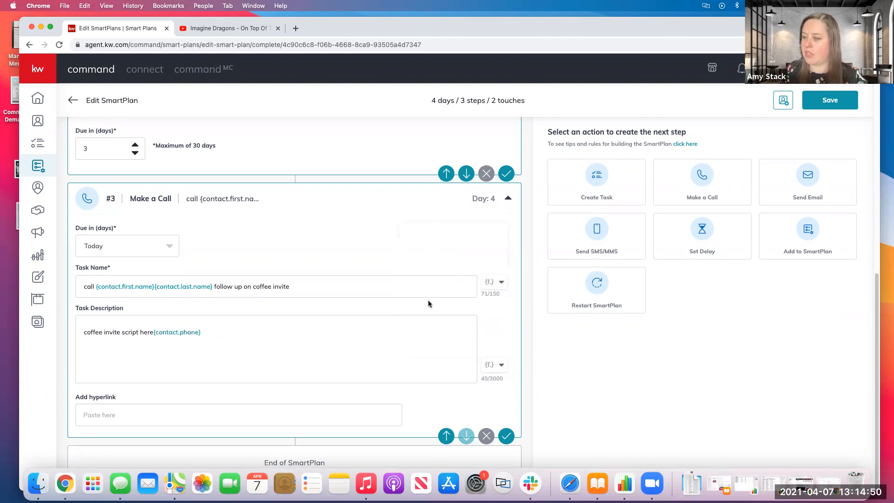
click(154, 332)
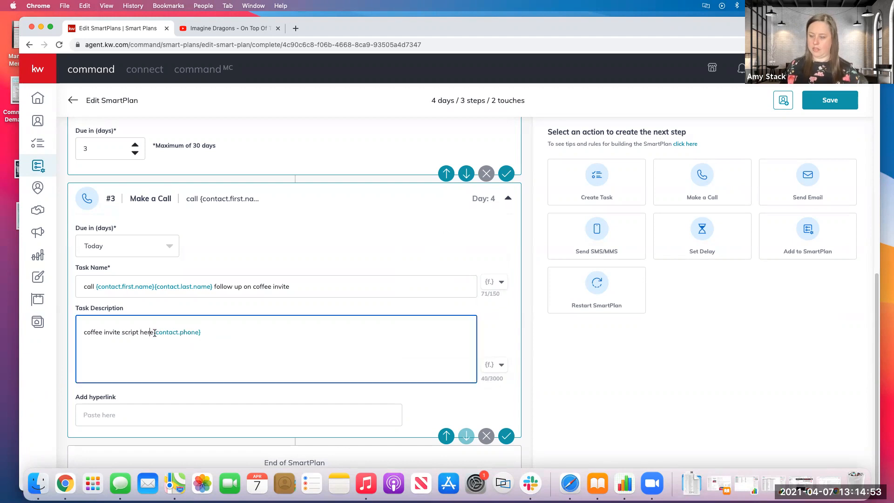
text(:)
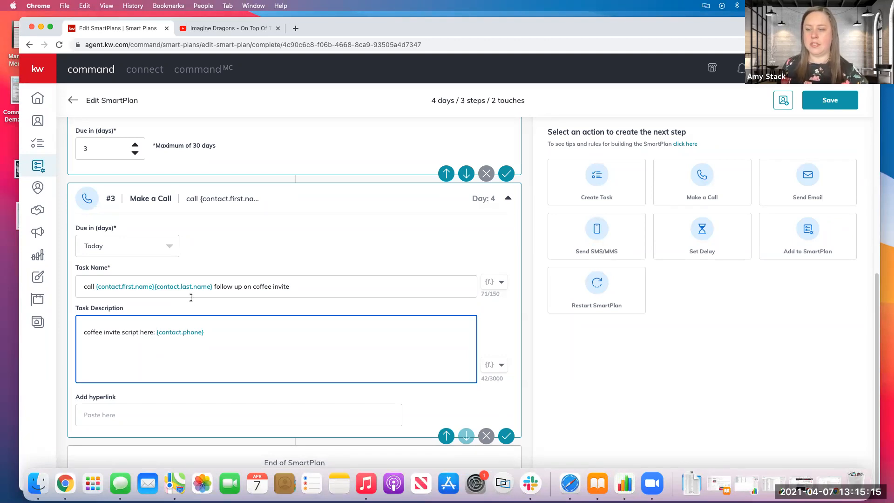
Add another Set Delay step after the call and set it to 3 days.
click(703, 235)
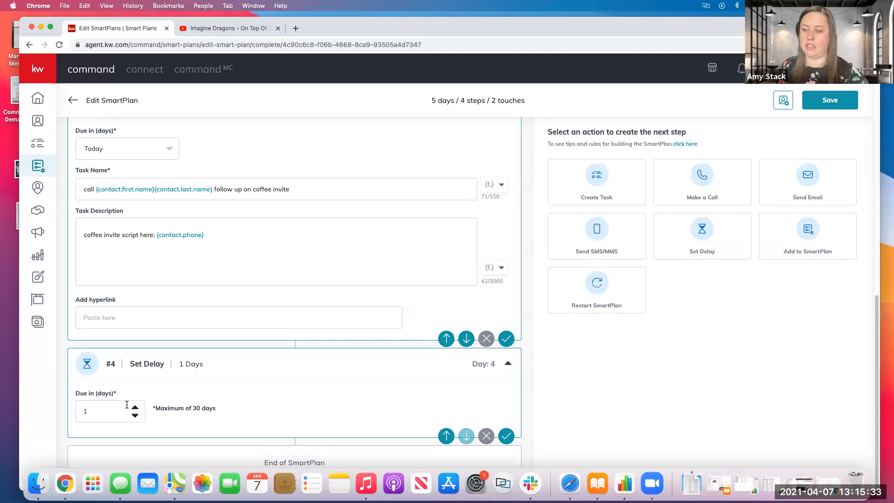
click(136, 407)
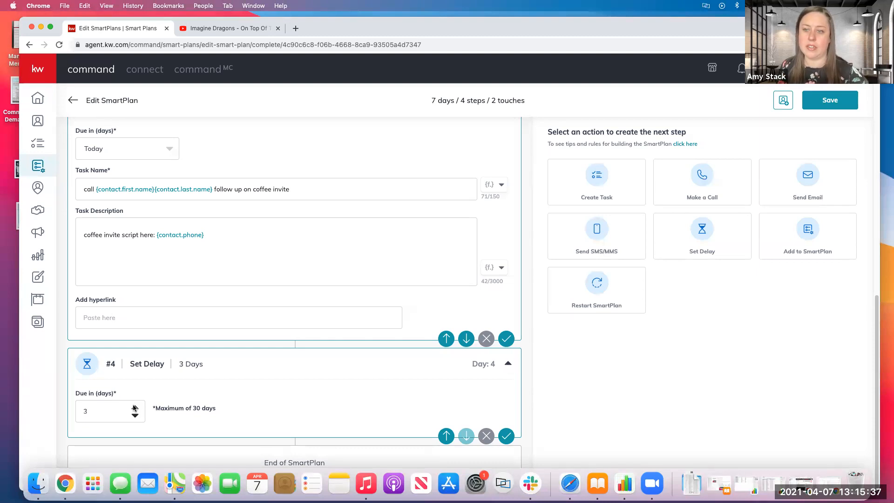
click(135, 414)
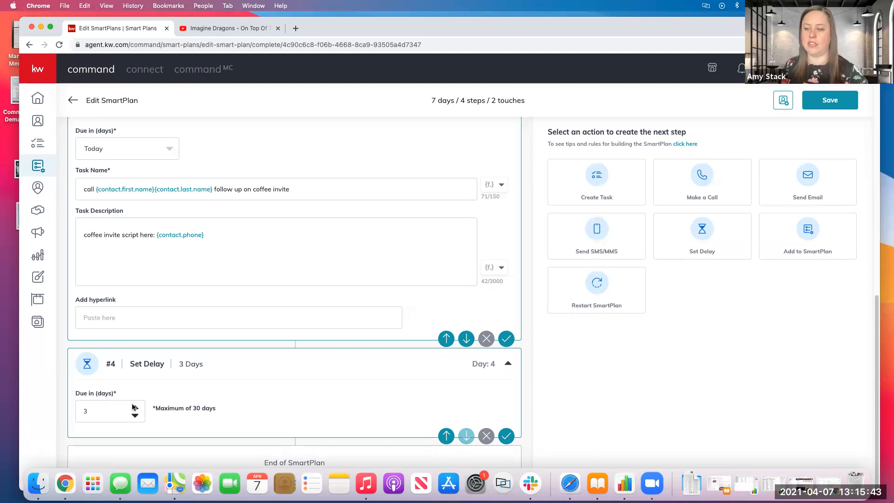
Add a Create Task step after the second delay and begin filling in its task name.
click(619, 197)
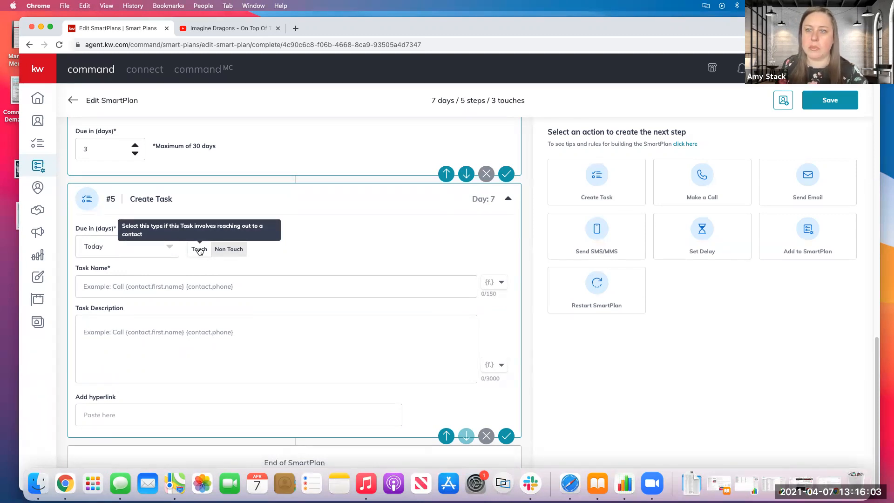
click(154, 267)
text(post)
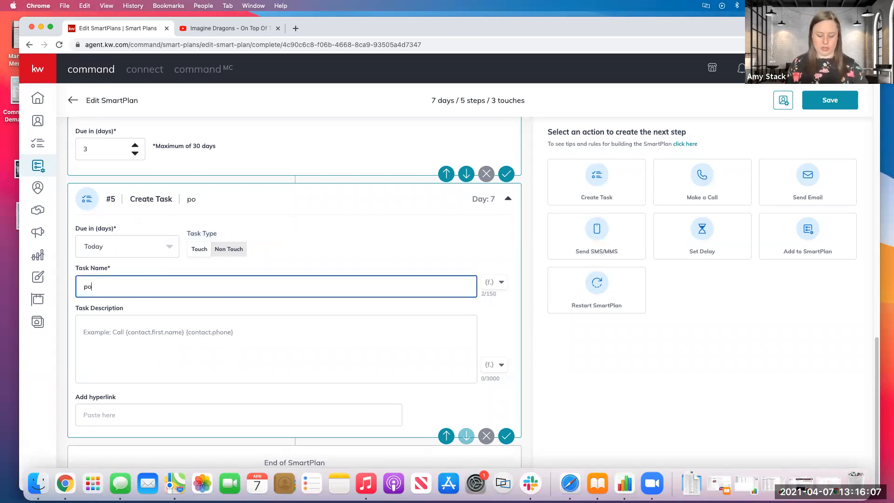
key(BackSpace)
key(BackSpace)
key(BackSpace)
key(BackSpace)
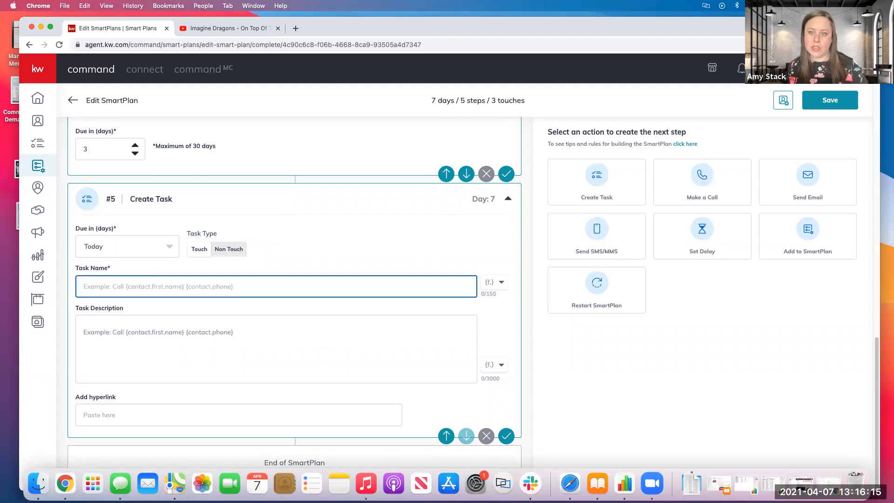
Name the new task "comment on" followed by the contact.first.name and contact.last.name merge fields and "social media".
text(comment on)
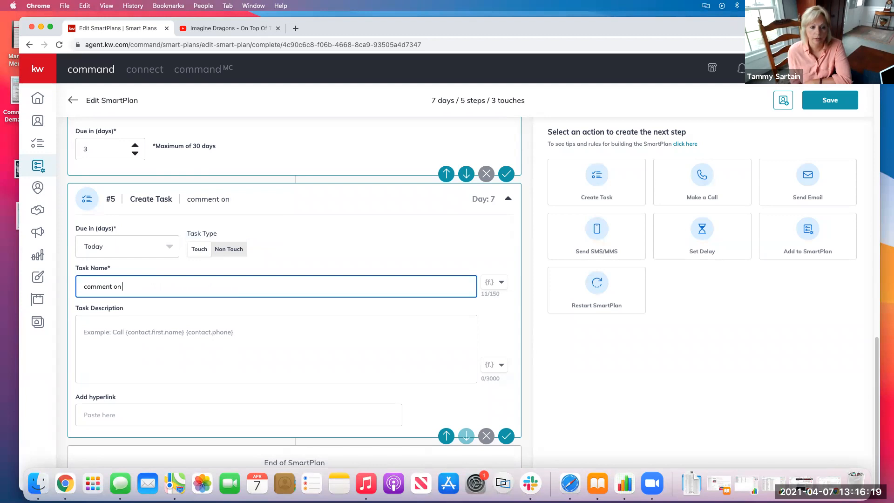
click(489, 282)
click(479, 303)
click(498, 283)
click(433, 325)
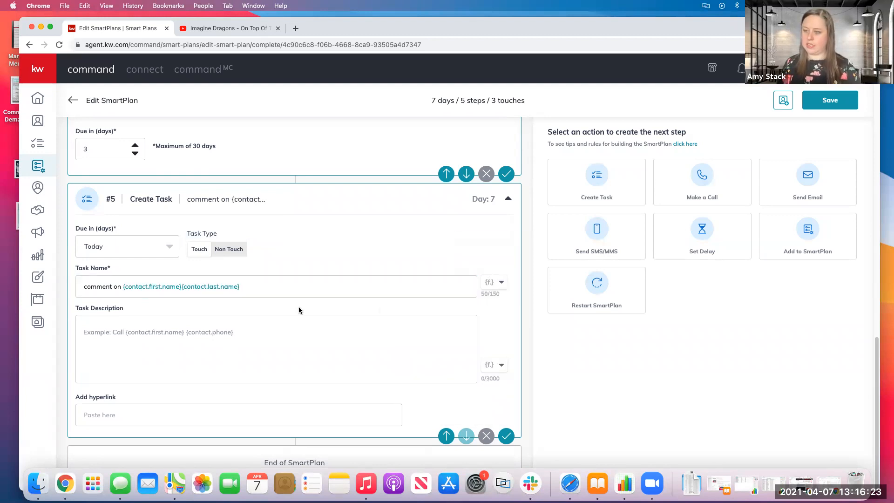
click(301, 292)
text(social media)
Enter "sample of what you want to post here" as the description of the social media task.
click(199, 343)
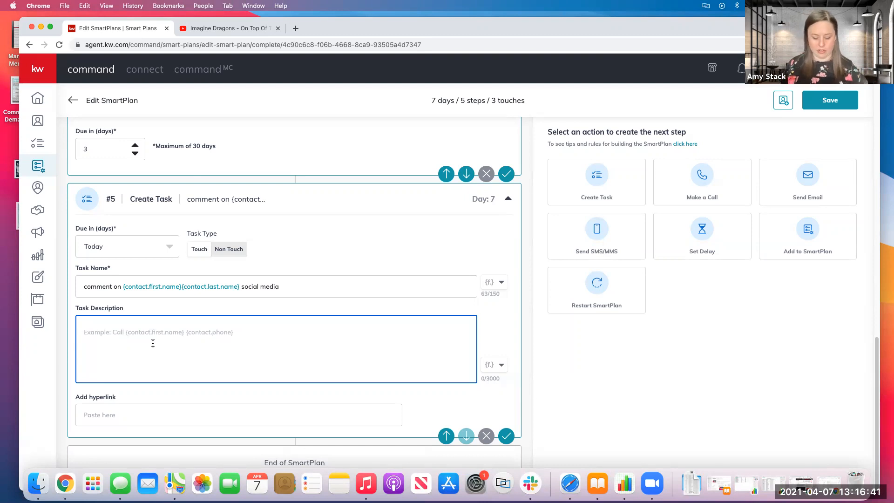
text(sample of )
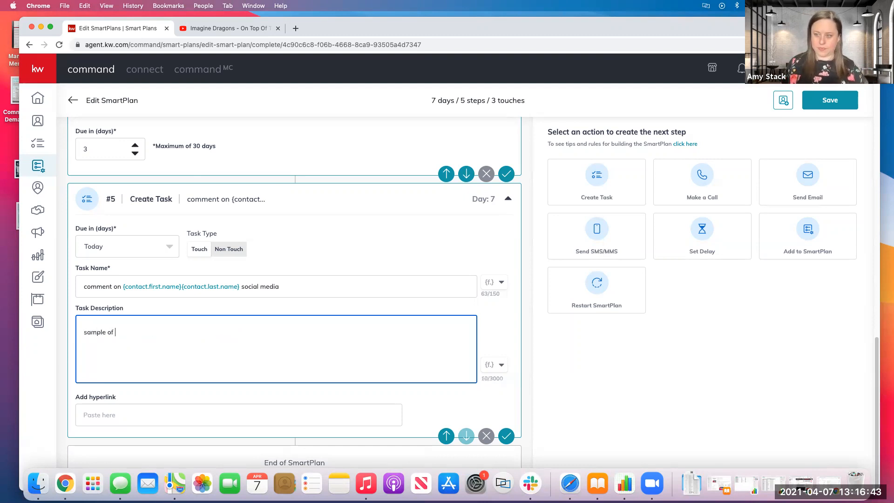
text(what you want to post here)
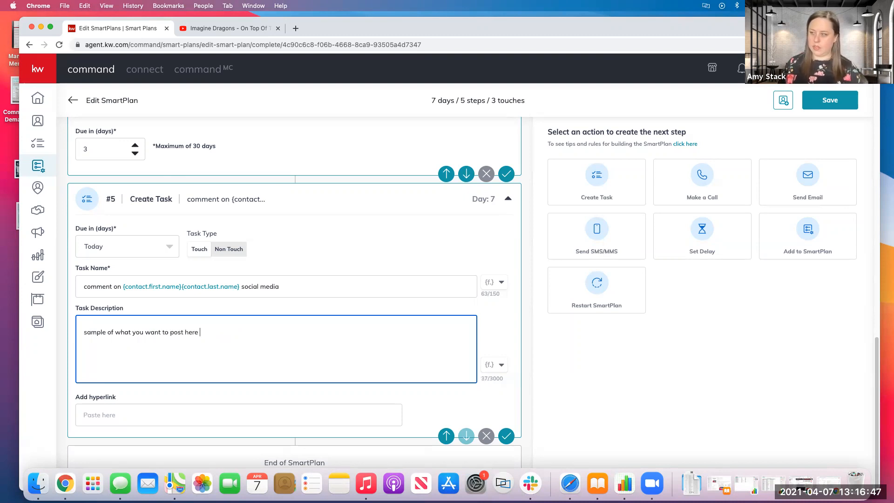
Look over the merge fields available for the task description and review the earlier steps of the plan.
click(497, 366)
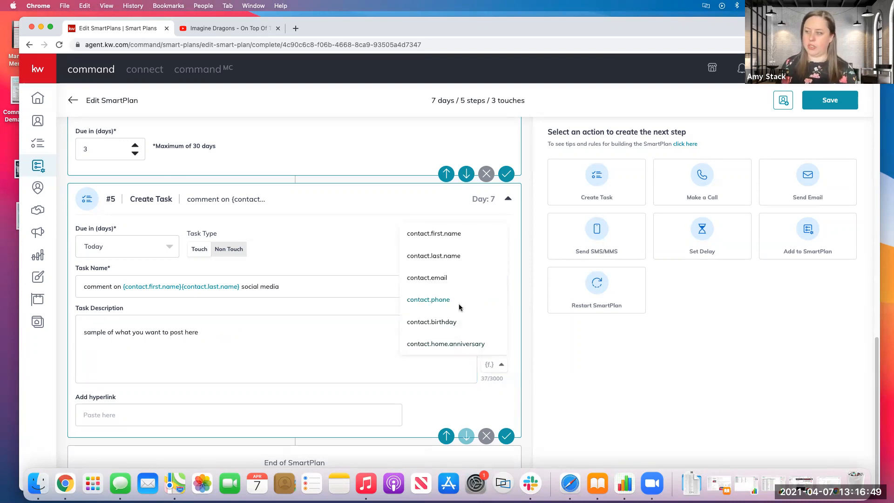
scroll(458, 305, up, 1)
scroll(458, 304, down, 1)
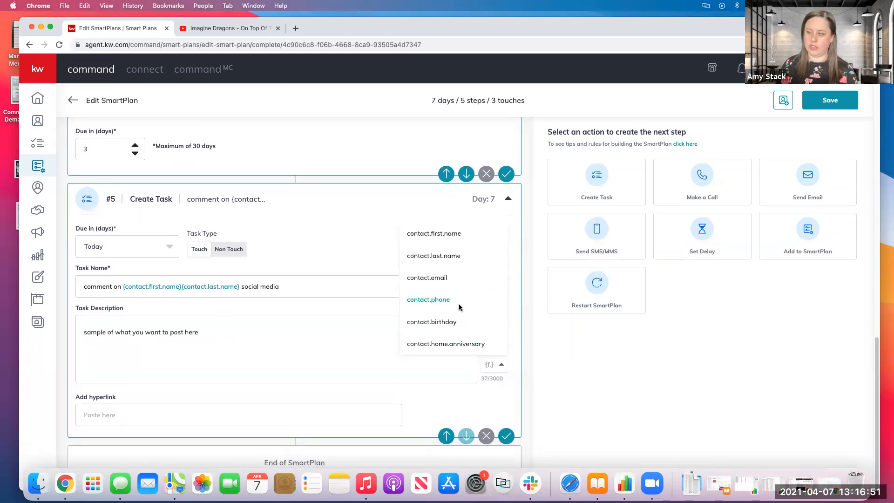
click(232, 337)
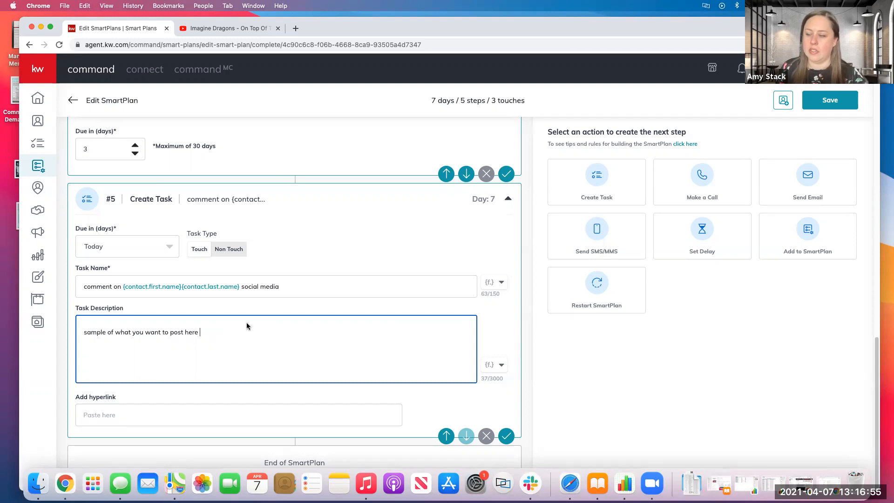
scroll(217, 311, up, 10)
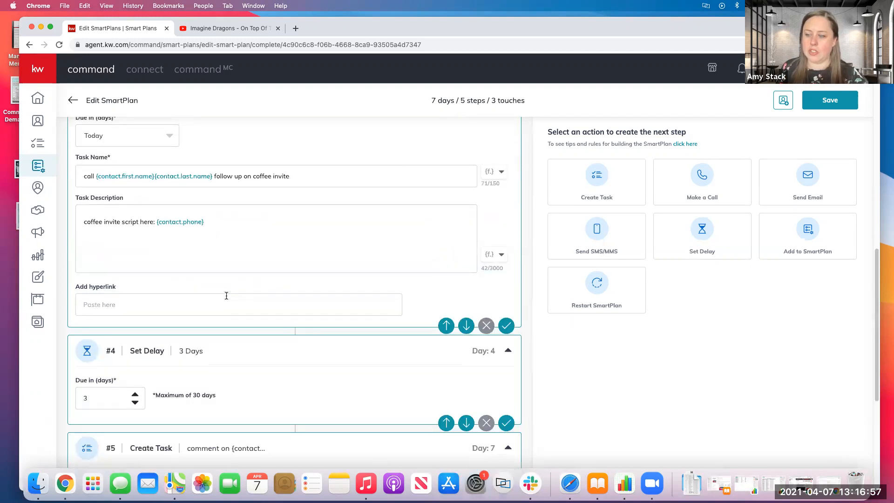
scroll(225, 296, up, 3)
scroll(225, 296, down, 12)
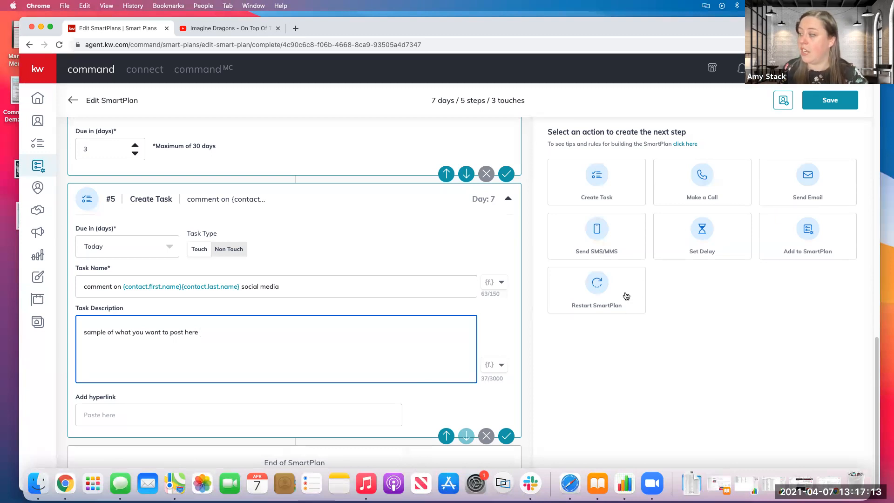
Add an Add to SmartPlan step that moves contacts into "My Monthly Neighborhood Nurture", and save the plan.
click(810, 246)
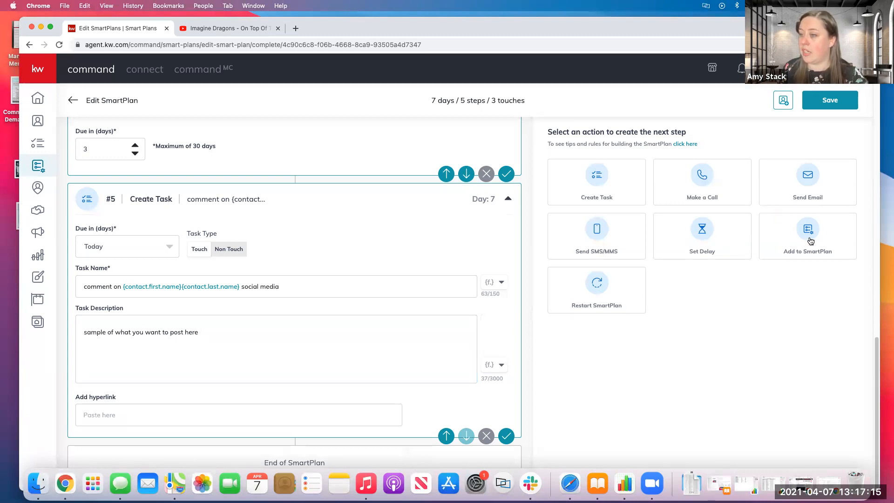
click(108, 404)
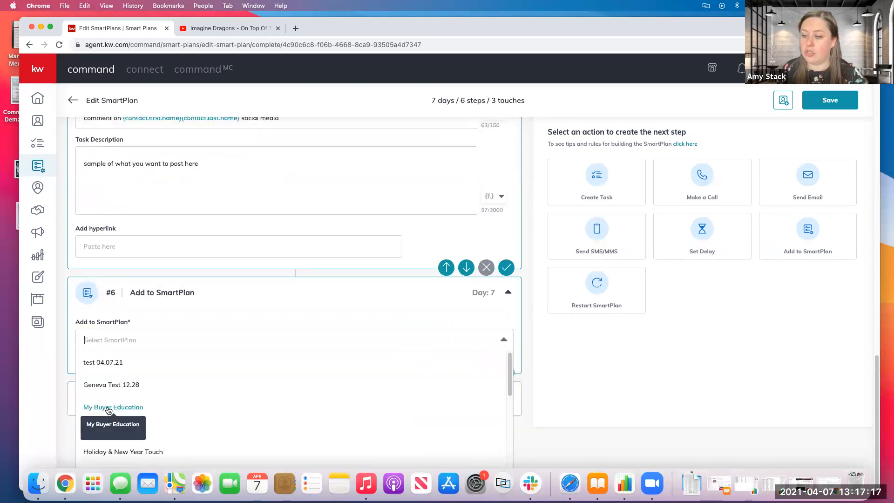
scroll(173, 416, down, 5)
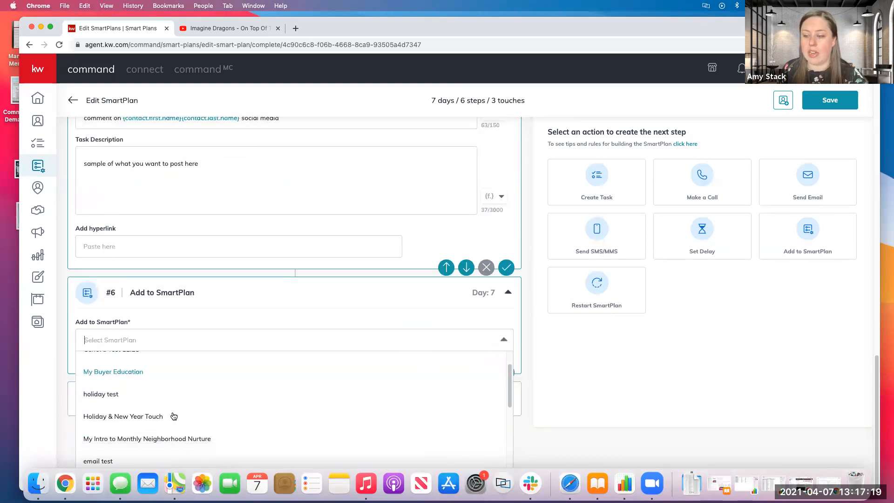
scroll(174, 416, down, 5)
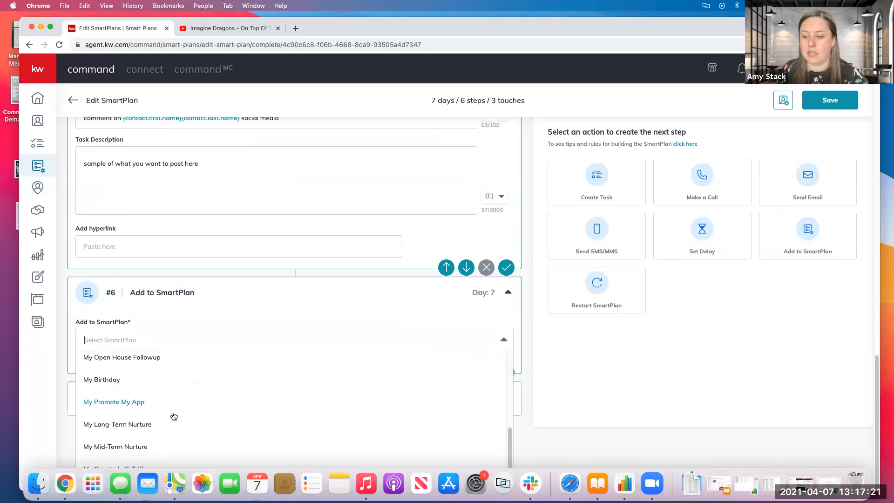
scroll(174, 415, down, 2)
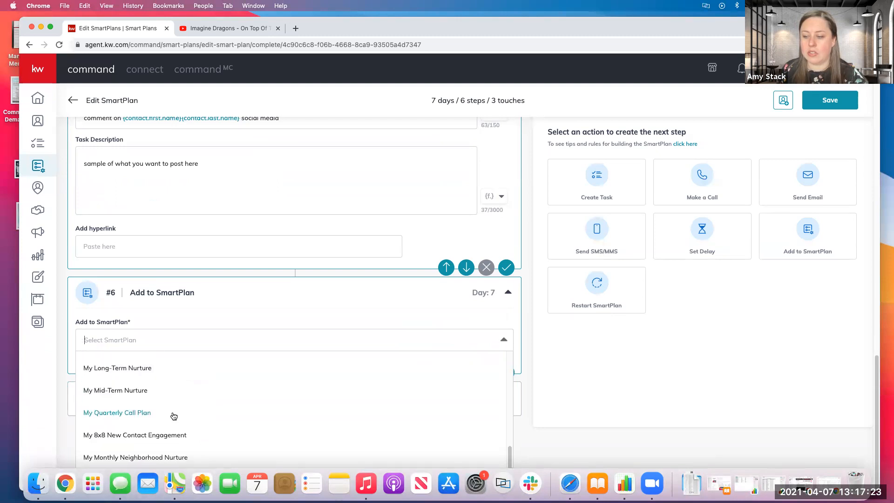
click(124, 458)
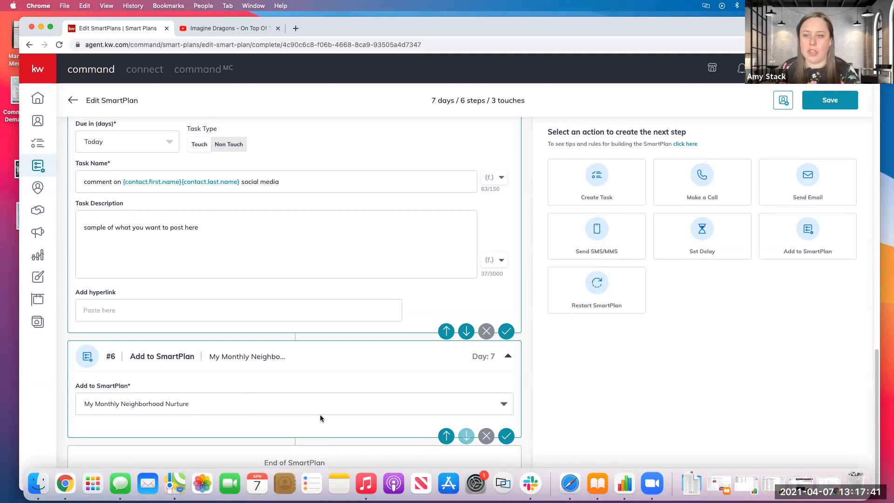
click(835, 102)
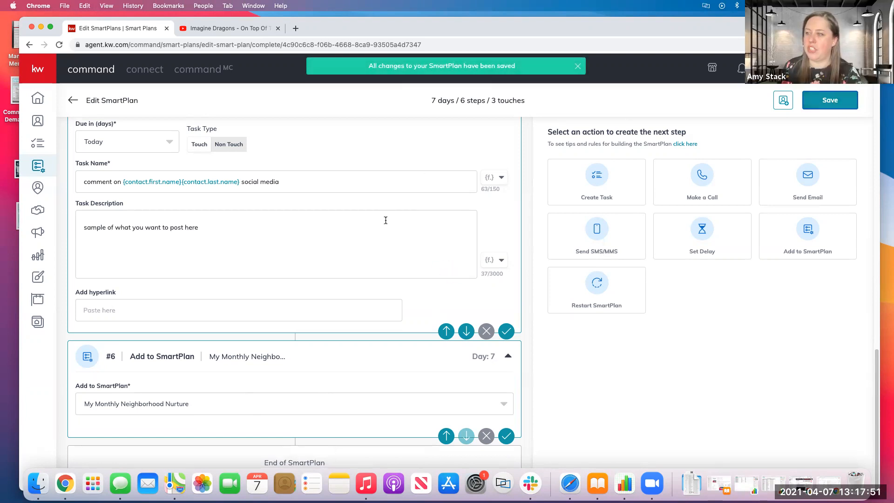
Add a trigger event with category Contacts and event Contact Tag, using the tag "Sold", and save the plan.
scroll(386, 220, up, 8)
scroll(386, 220, up, 10)
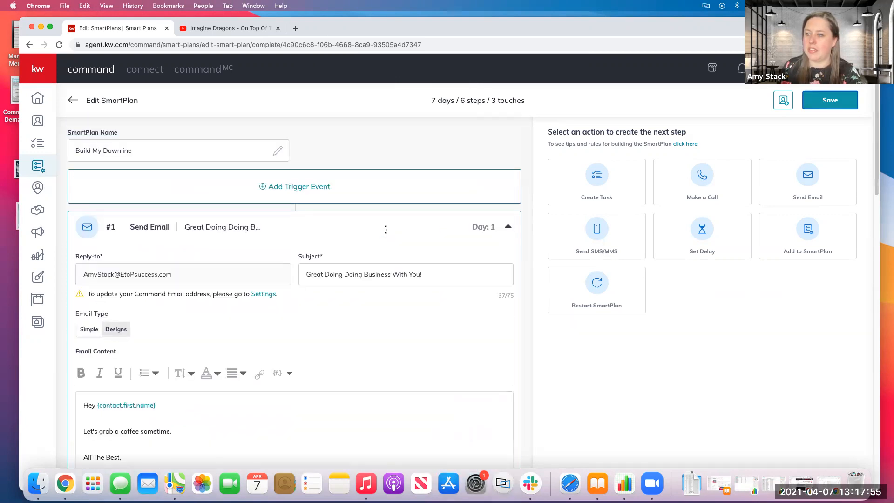
click(309, 186)
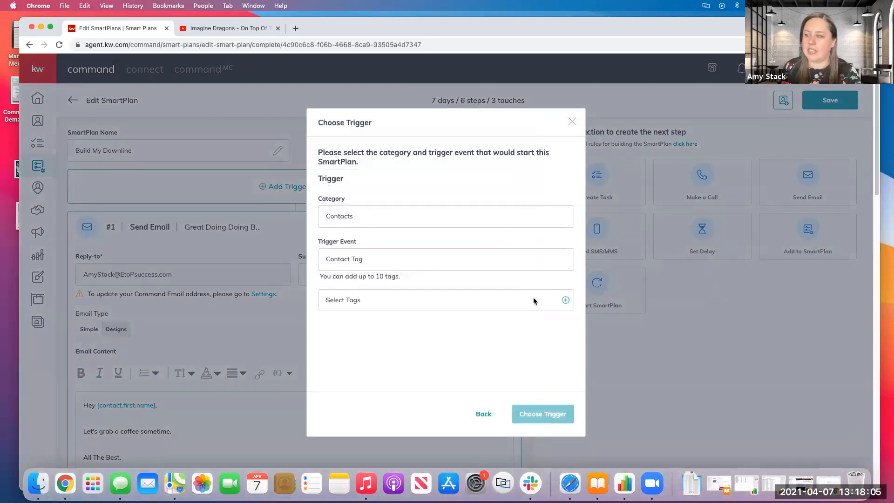
click(565, 301)
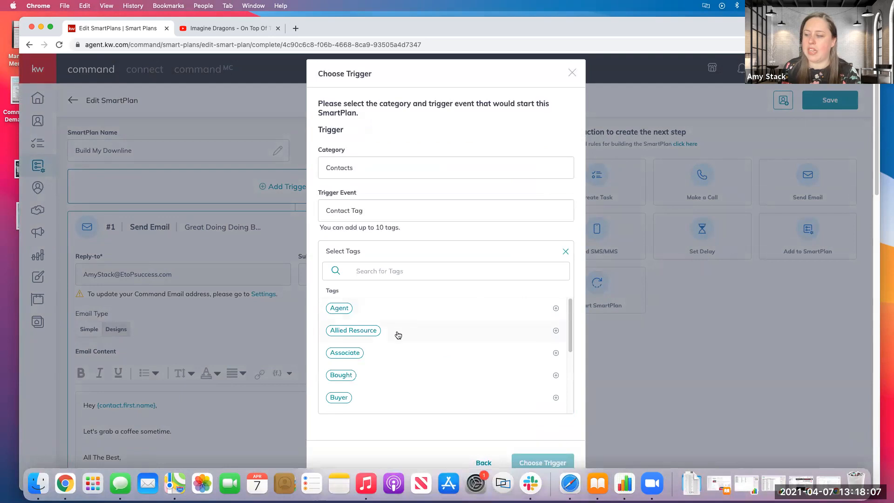
scroll(398, 341, down, 15)
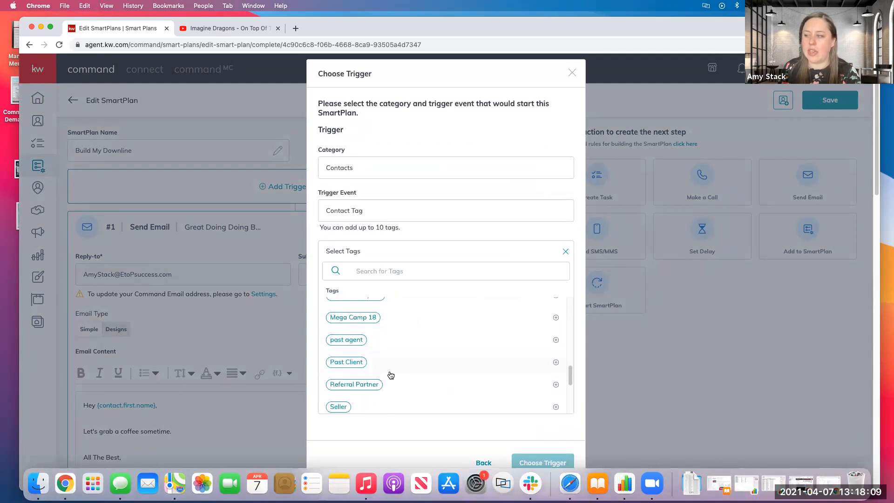
scroll(390, 375, down, 2)
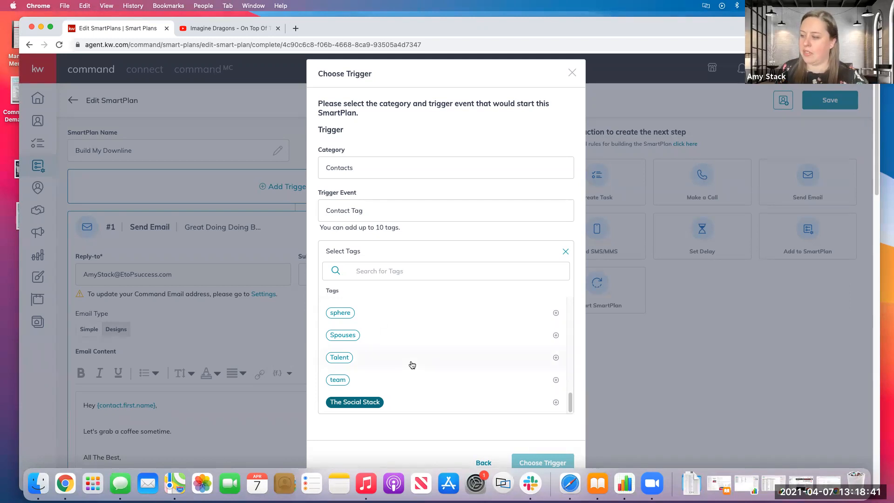
scroll(411, 364, down, 1)
scroll(419, 346, up, 3)
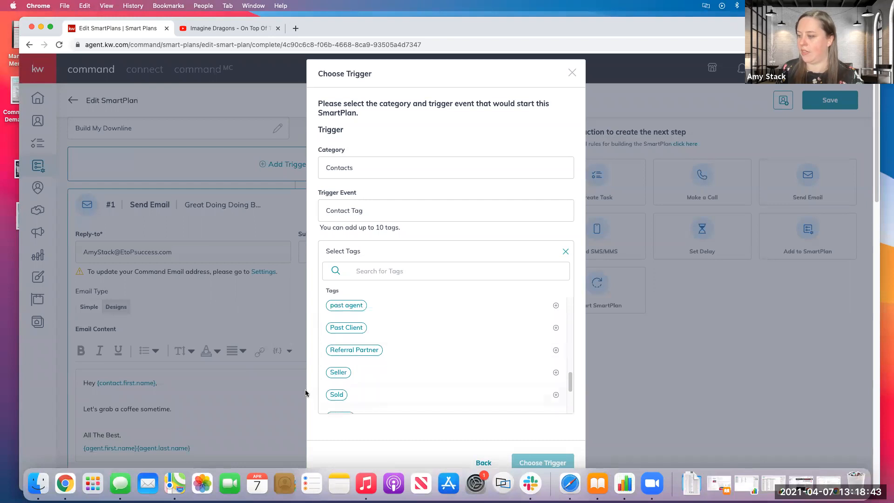
click(338, 394)
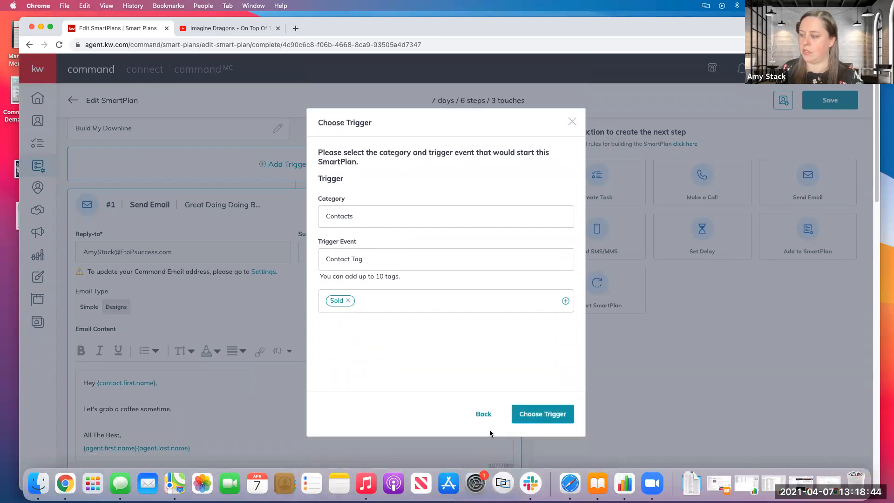
click(527, 413)
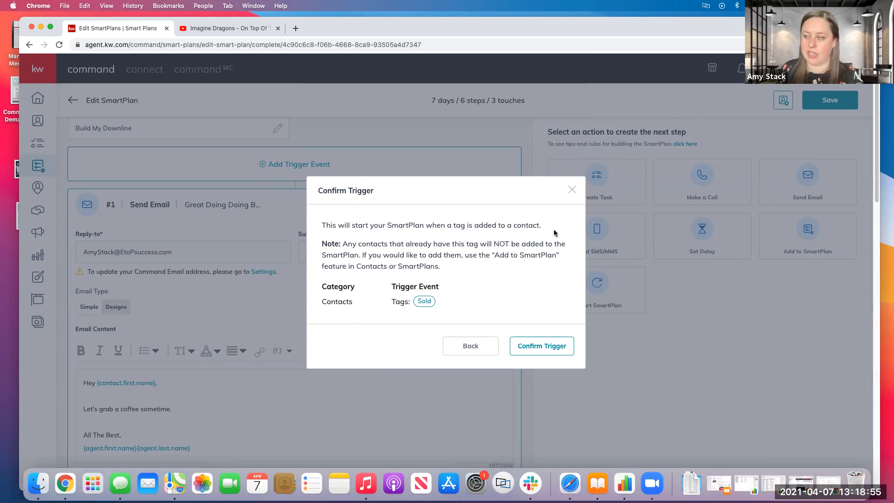
click(535, 349)
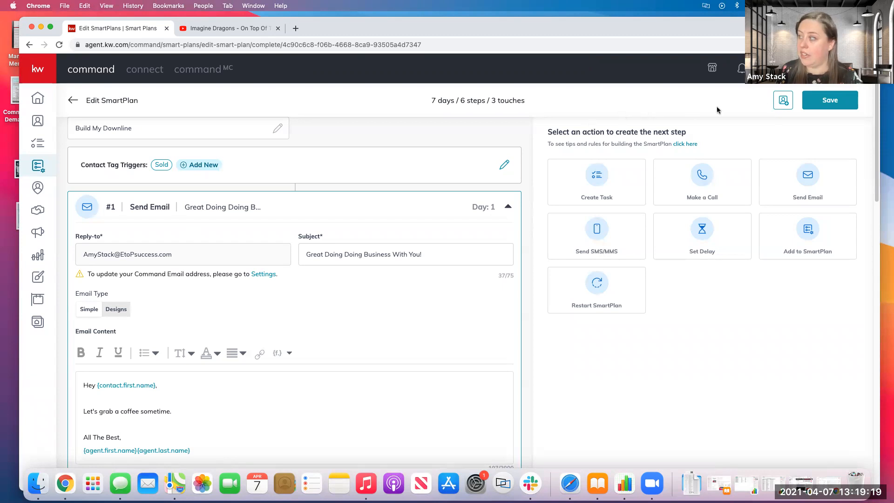
click(823, 101)
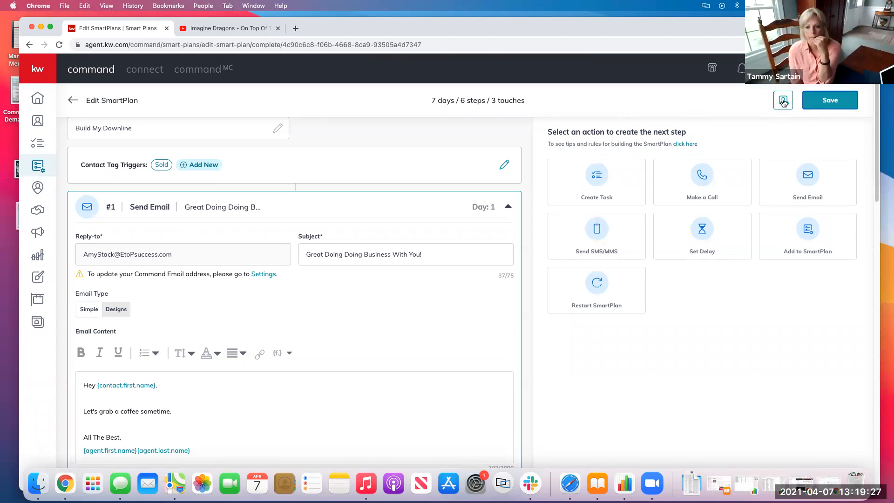
Bring up the client list for adding people to this SmartPlan and filter it by the Agent tag only.
click(783, 101)
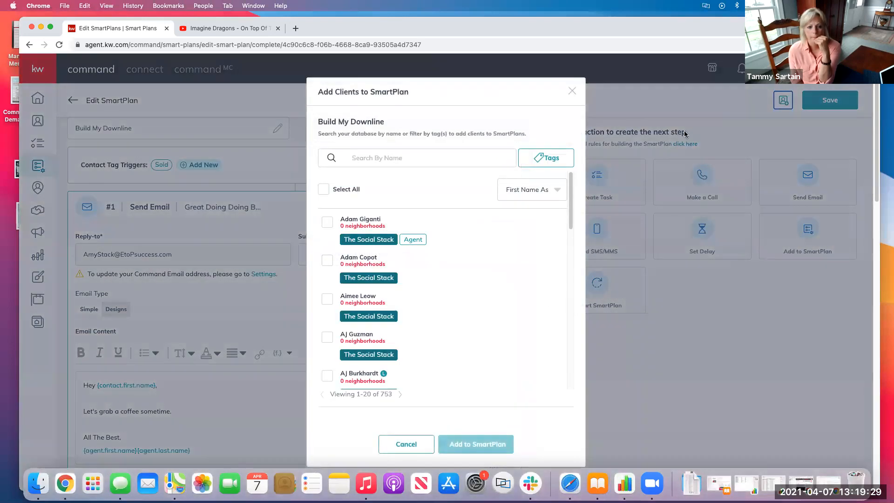
scroll(445, 325, down, 10)
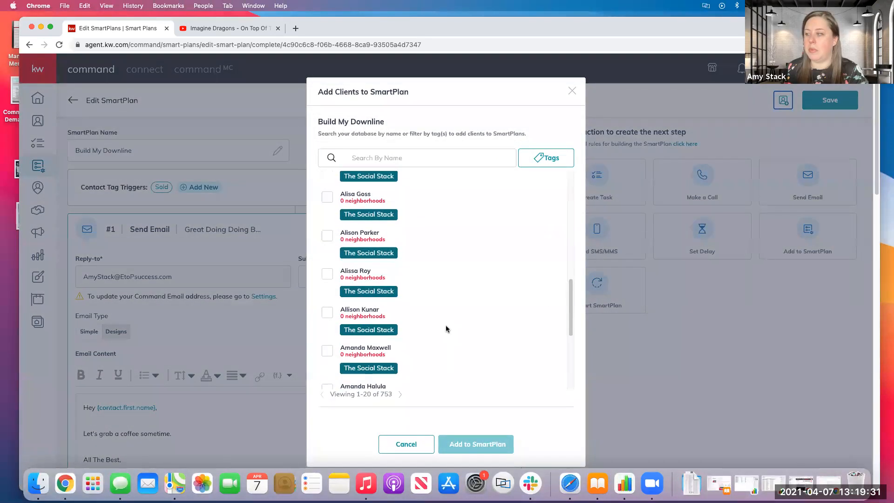
click(393, 156)
click(557, 164)
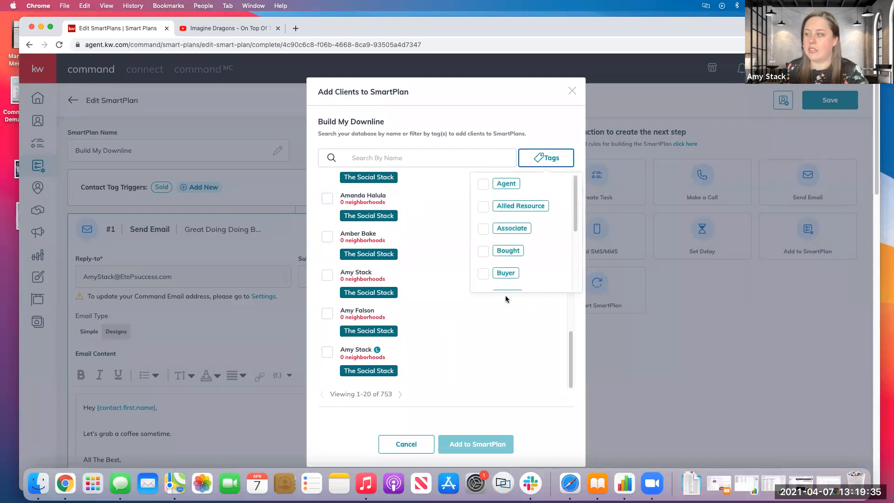
click(507, 274)
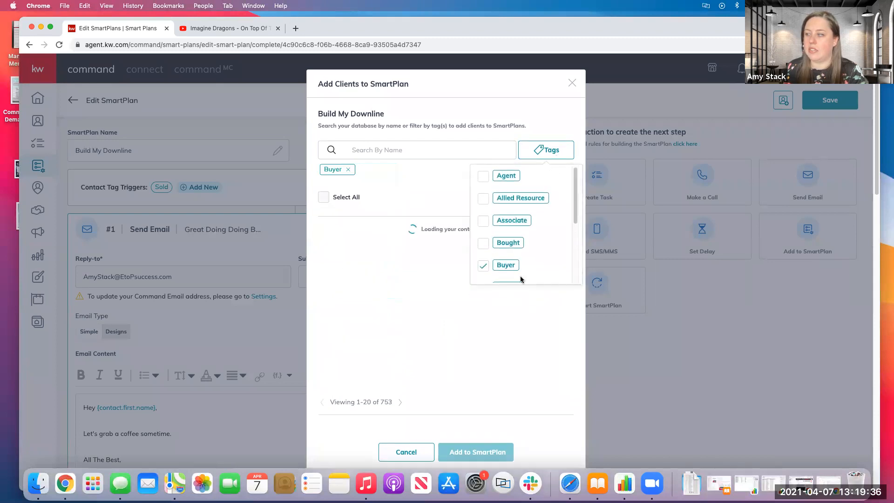
click(520, 203)
click(484, 205)
click(486, 181)
click(484, 267)
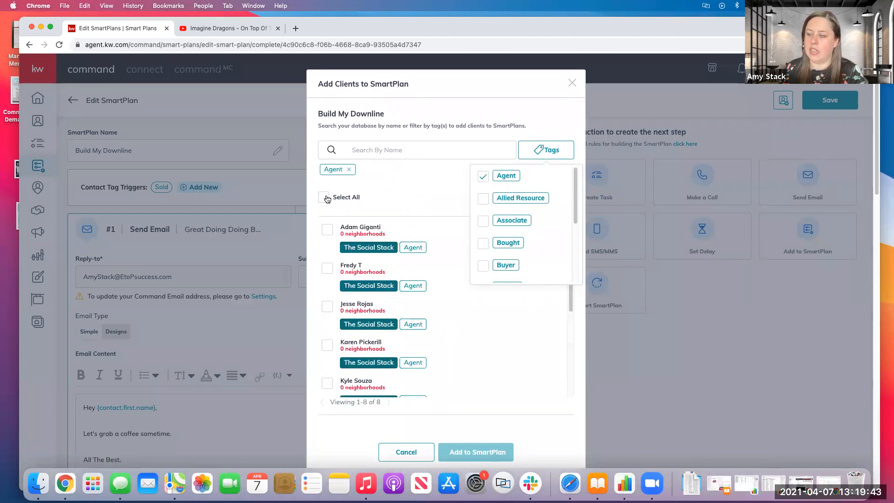
click(523, 381)
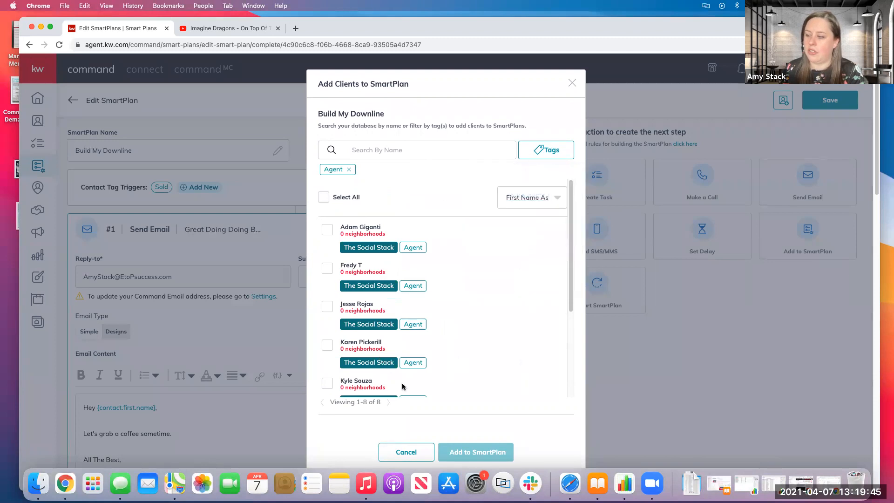
Select all the contacts filtered by the Agent tag and add them to the SmartPlan.
scroll(405, 384, down, 3)
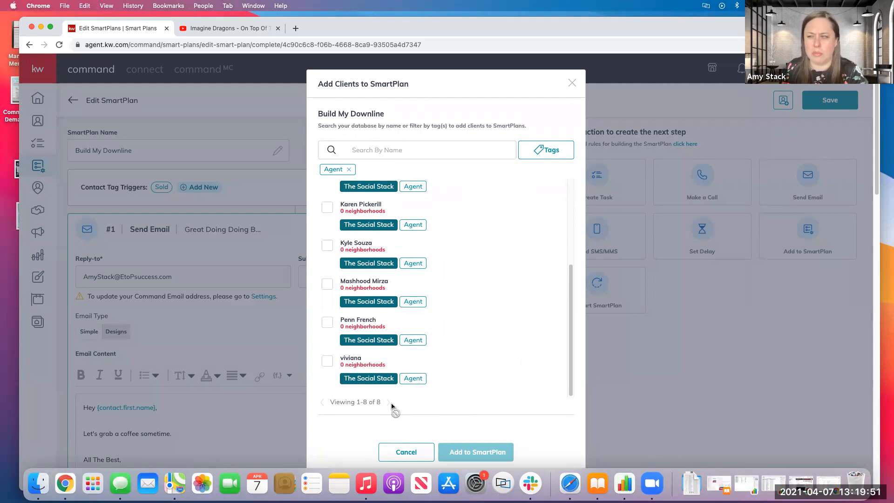
scroll(433, 383, down, 4)
scroll(437, 343, up, 5)
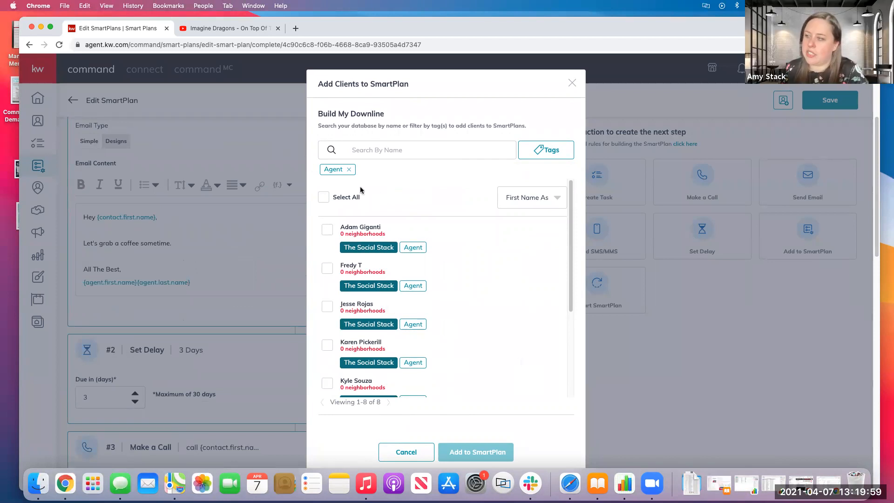
click(323, 198)
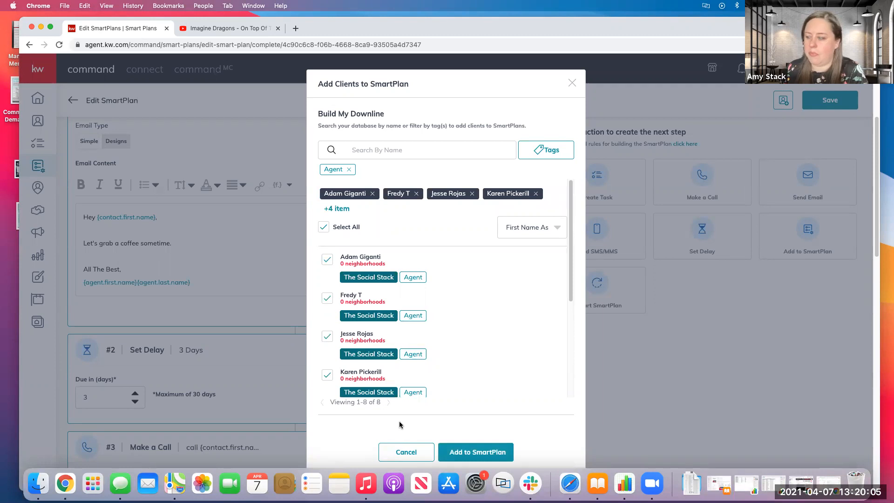
scroll(398, 422, down, 2)
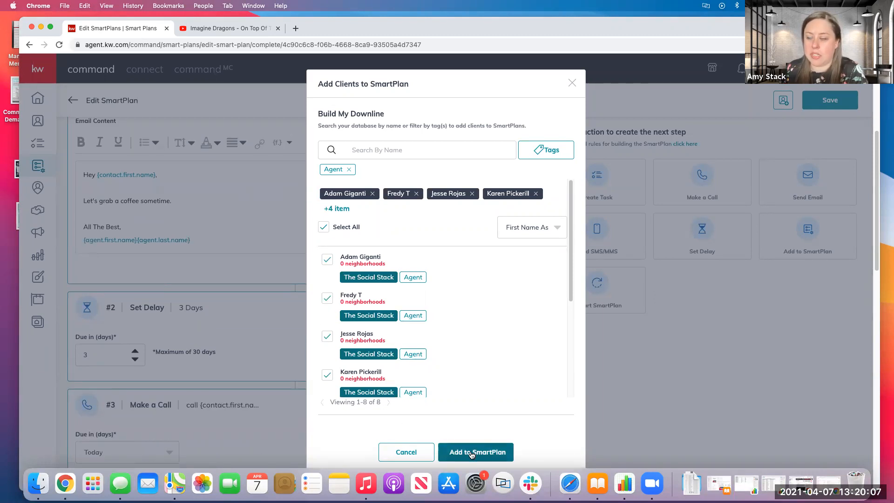
click(471, 454)
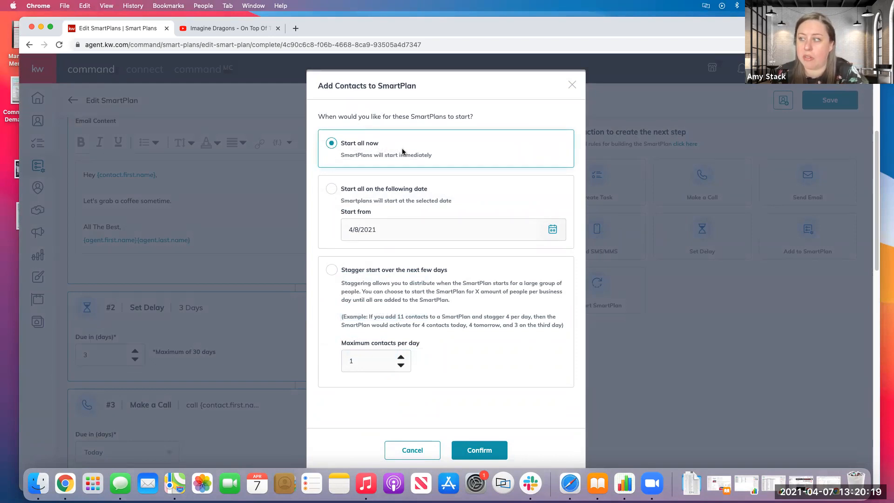
Set the SmartPlan to start for all selected contacts on 4/30/2021.
click(331, 189)
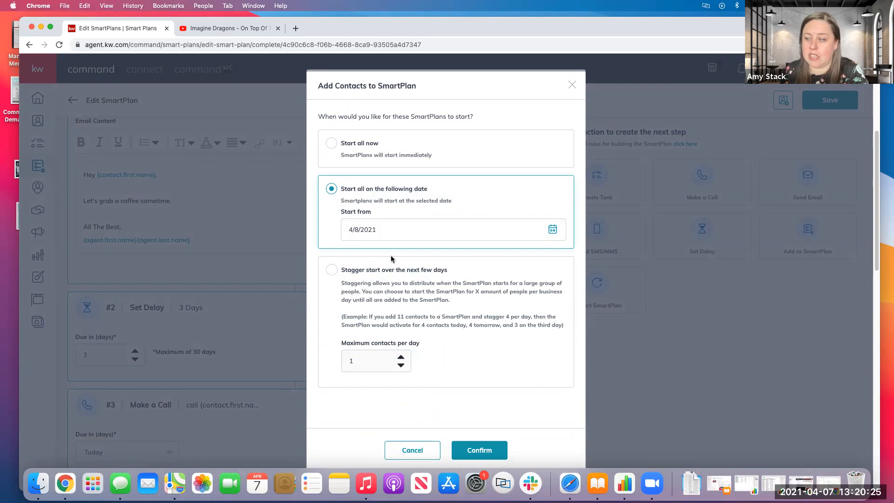
click(551, 229)
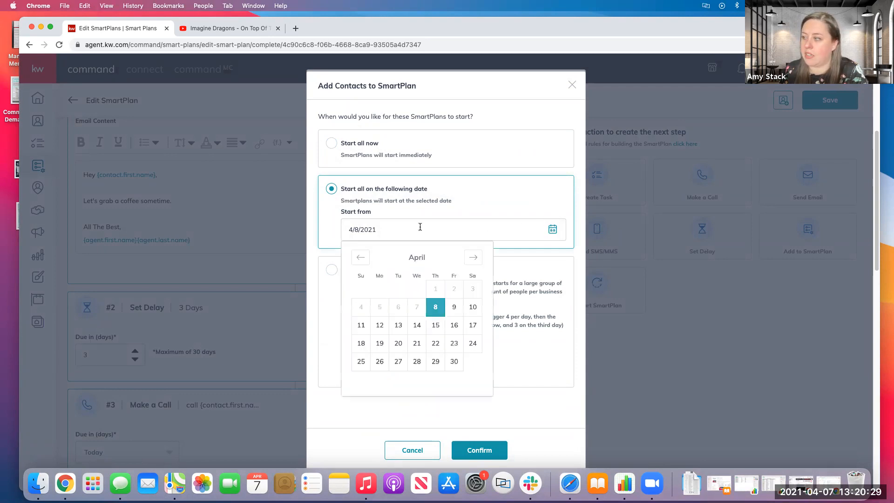
click(461, 367)
click(512, 201)
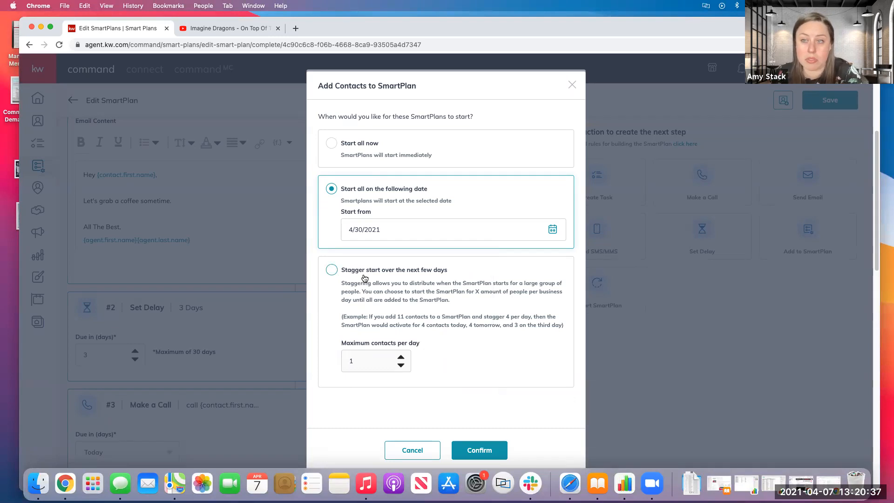
Stagger the SmartPlan start at a maximum of 8 contacts per day, and cancel adding the contacts.
click(333, 270)
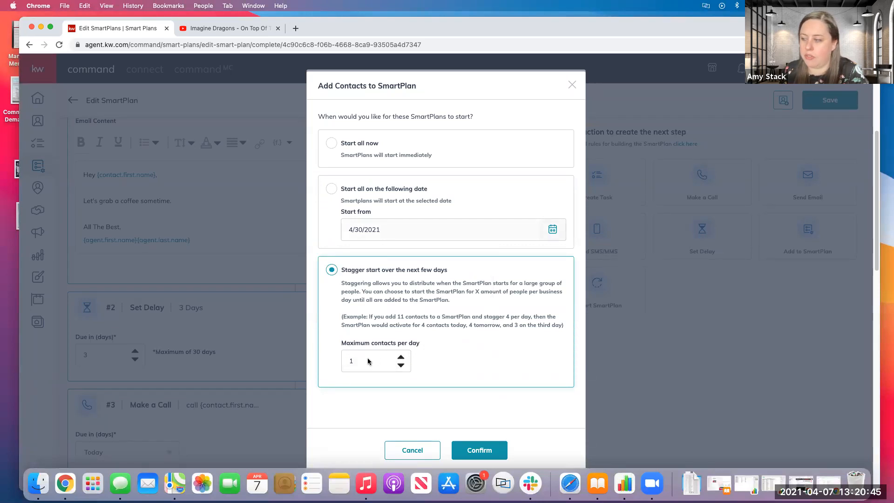
drag(357, 366, 343, 355)
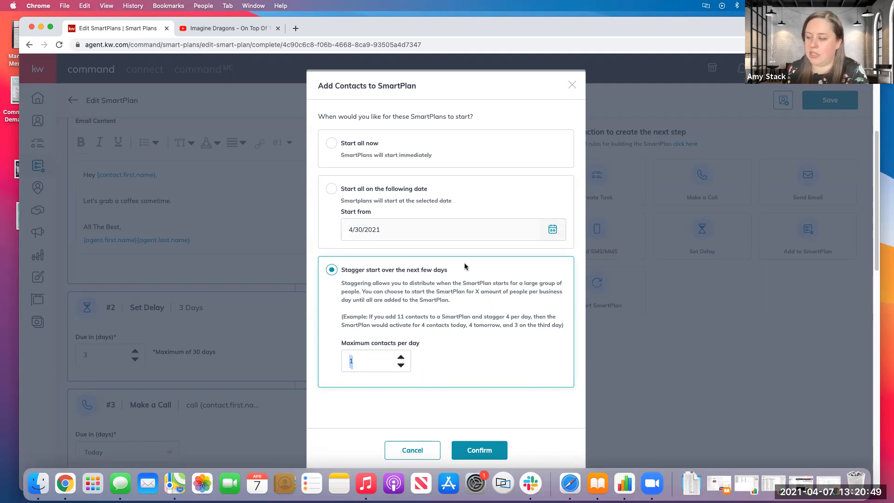
click(400, 356)
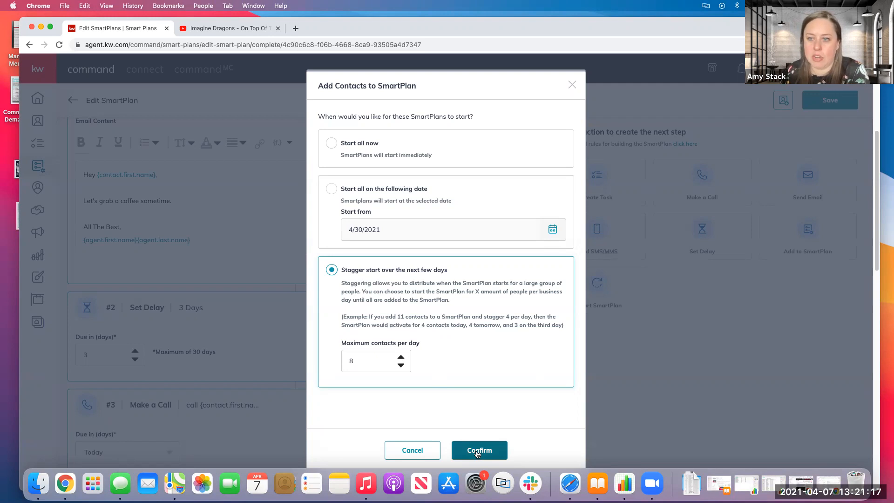
click(415, 457)
click(415, 454)
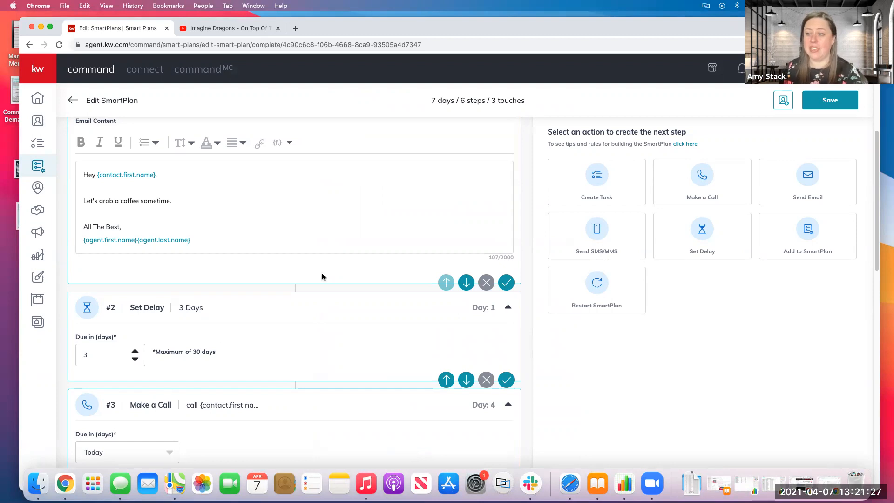
Review the SmartPlan's steps from the coffee email through the delays, call and social media task to the final Add to SmartPlan step.
scroll(322, 277, down, 13)
scroll(302, 277, up, 9)
scroll(302, 277, up, 8)
scroll(341, 245, down, 4)
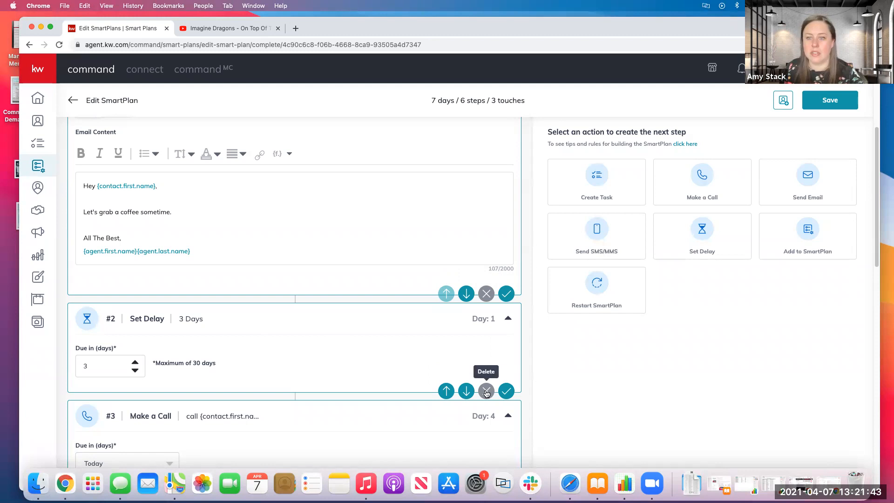
scroll(459, 385, down, 5)
scroll(459, 386, down, 5)
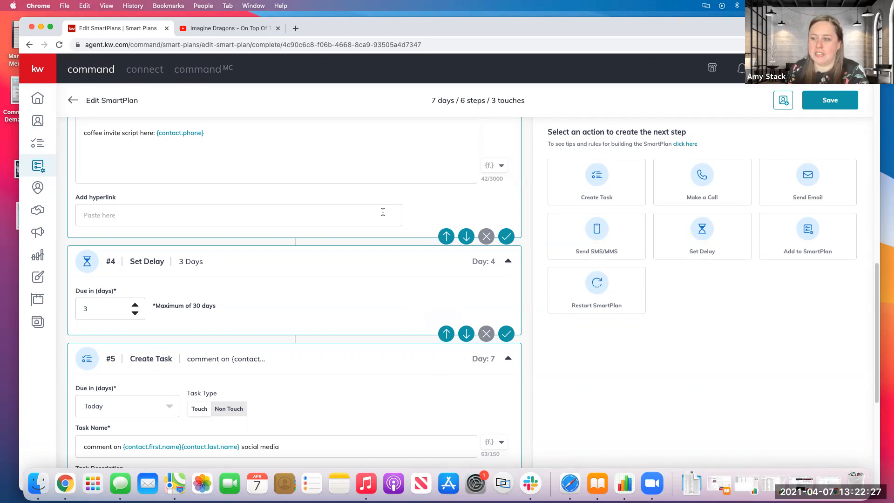
scroll(281, 253, down, 4)
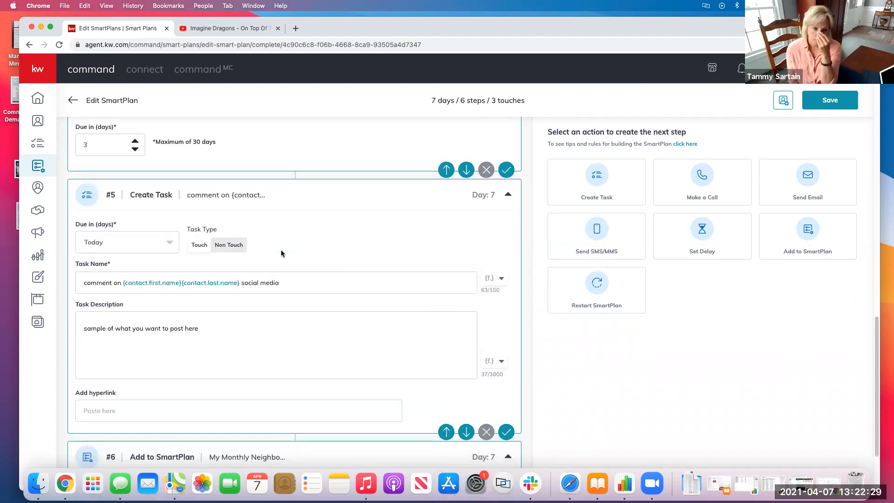
scroll(281, 253, down, 3)
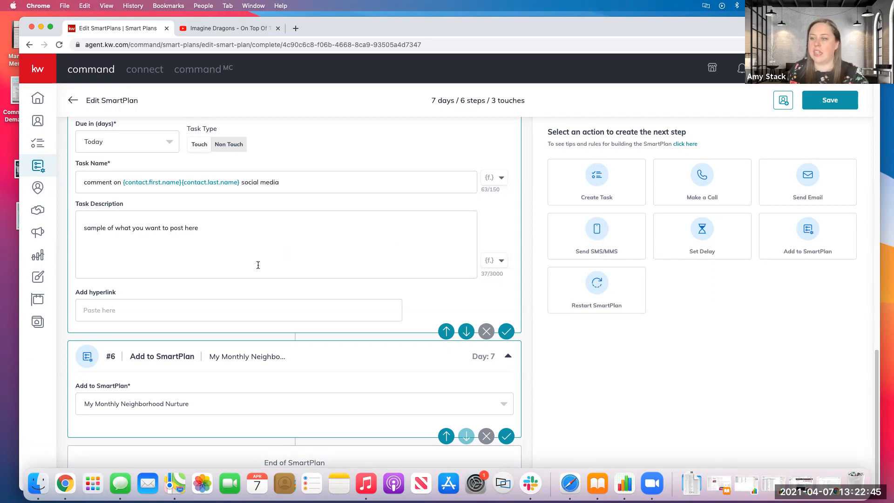
scroll(251, 290, up, 15)
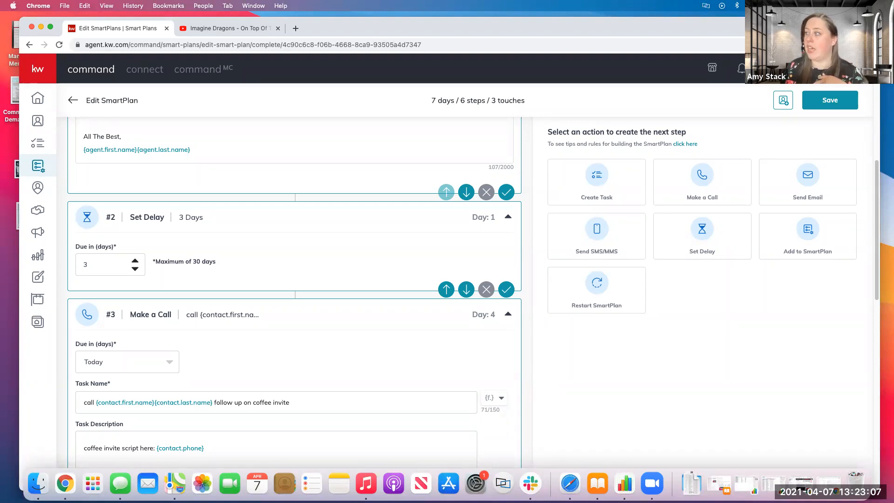
Go to the account settings, find Twilio among the messaging apps, and bring up its Marketplace subscription page.
click(829, 69)
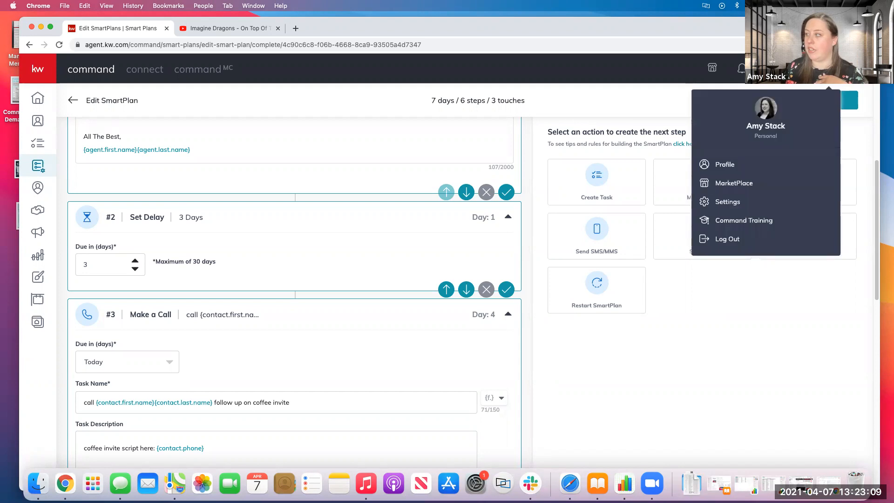
click(730, 202)
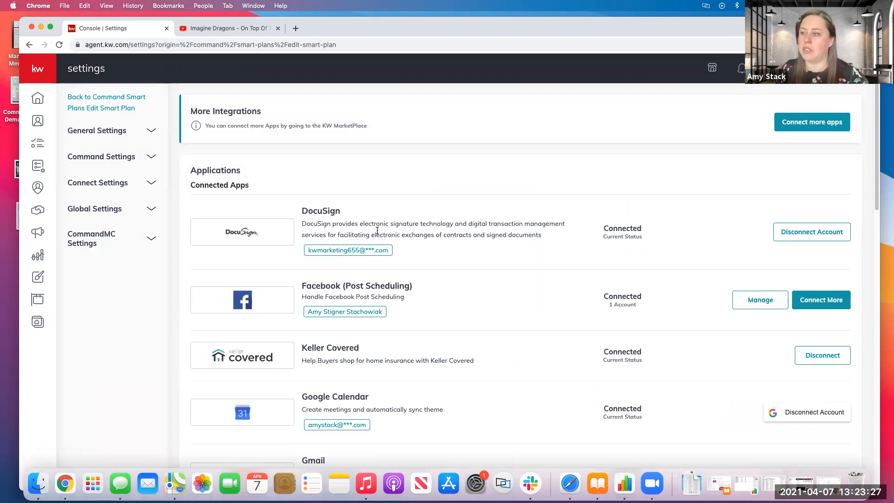
scroll(384, 257, down, 2)
scroll(384, 257, down, 2)
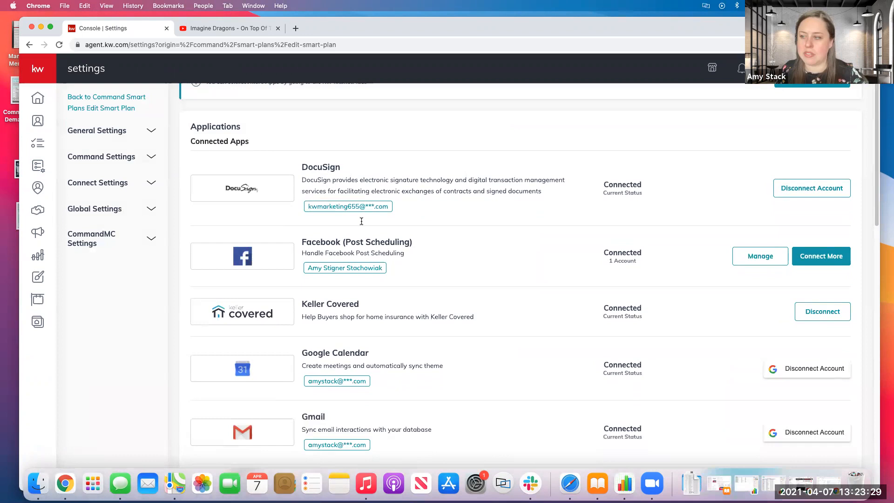
scroll(471, 402, down, 15)
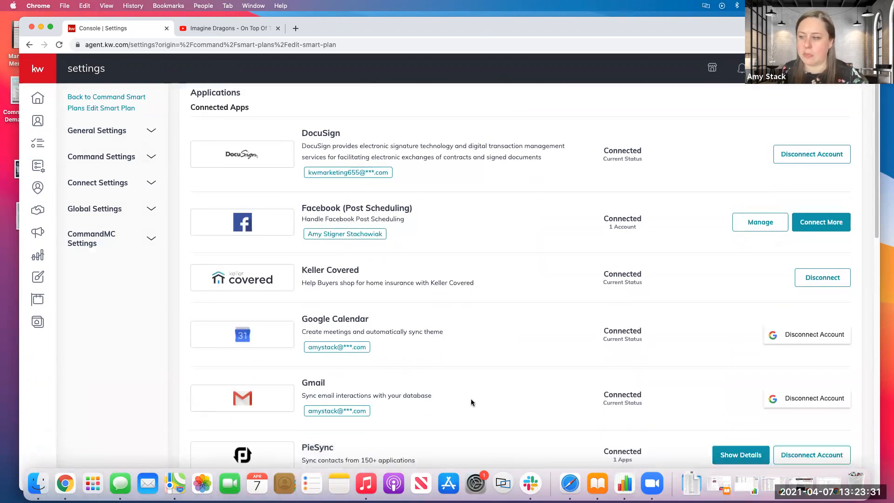
scroll(471, 402, down, 16)
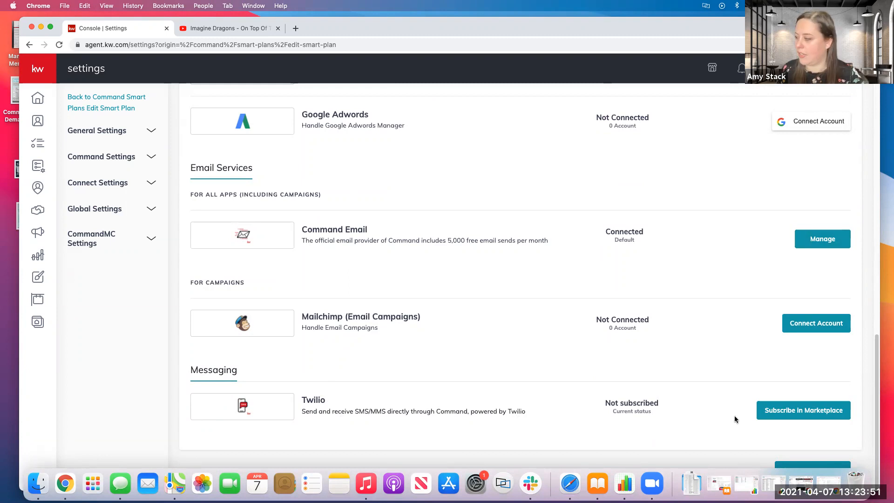
click(771, 412)
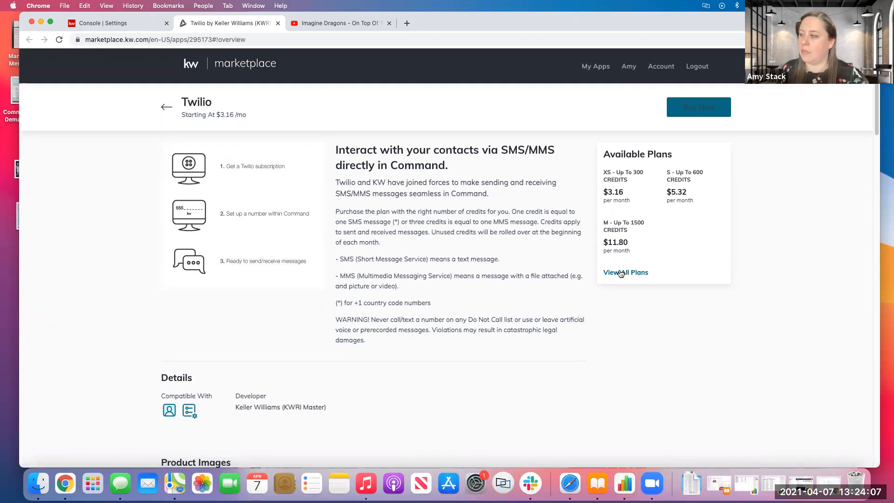
Compare the credits and monthly prices of the available Twilio plans, from XS to XXXL.
scroll(618, 274, down, 10)
scroll(619, 273, down, 10)
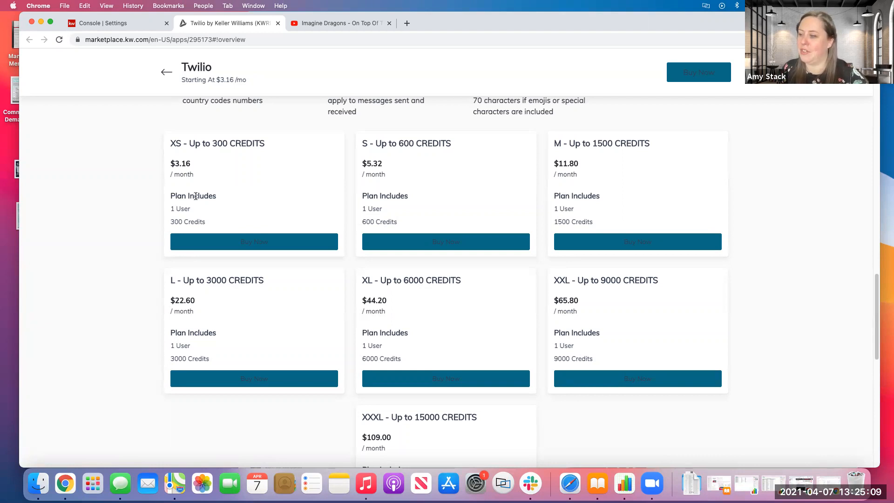
scroll(196, 196, down, 5)
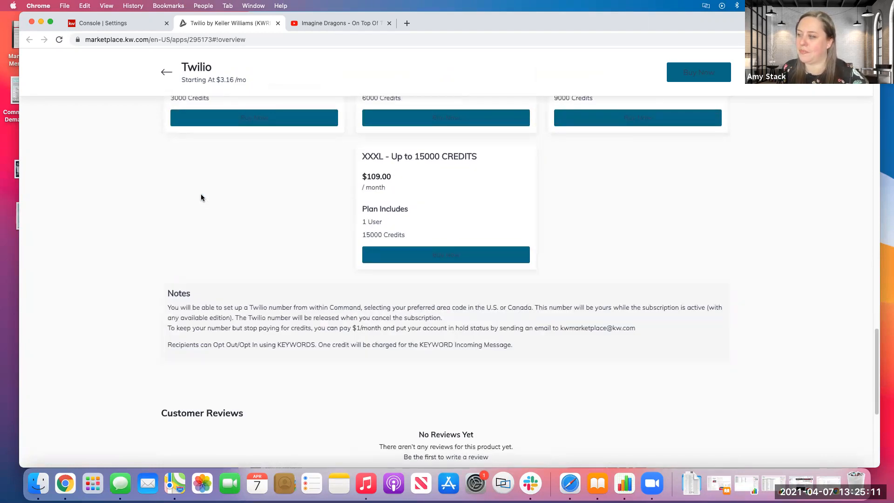
scroll(200, 194, up, 10)
scroll(205, 195, down, 8)
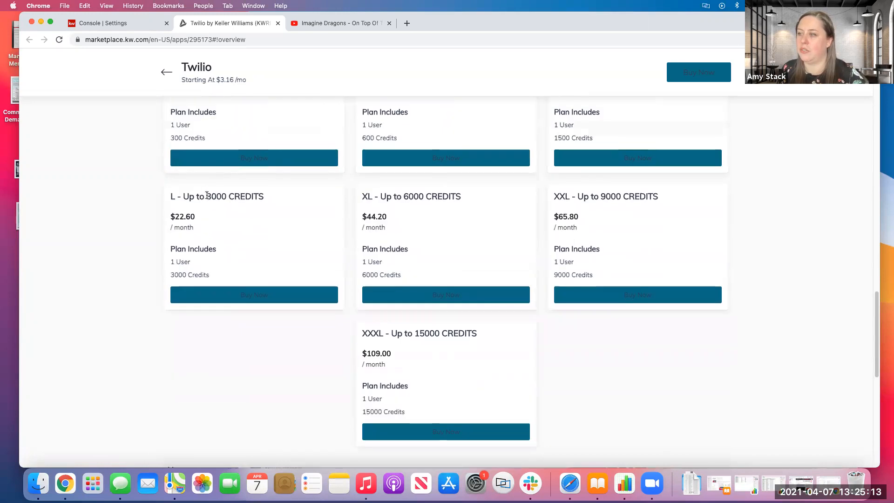
scroll(206, 195, up, 1)
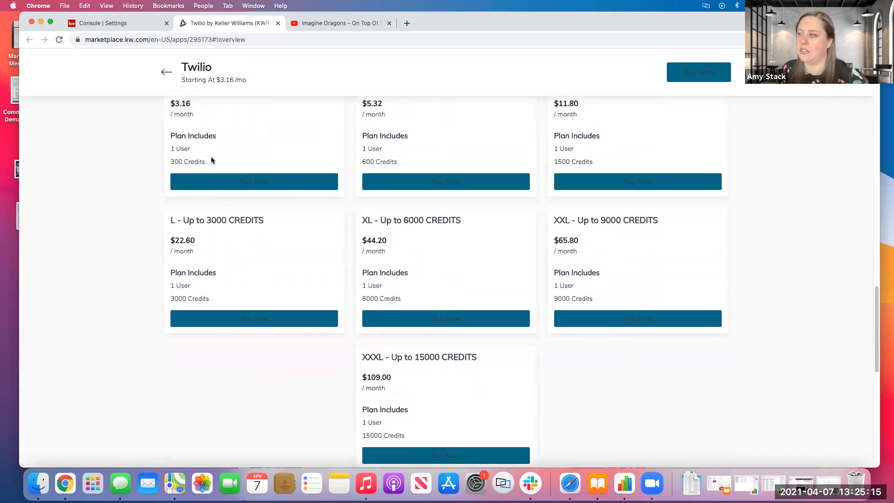
scroll(211, 160, up, 2)
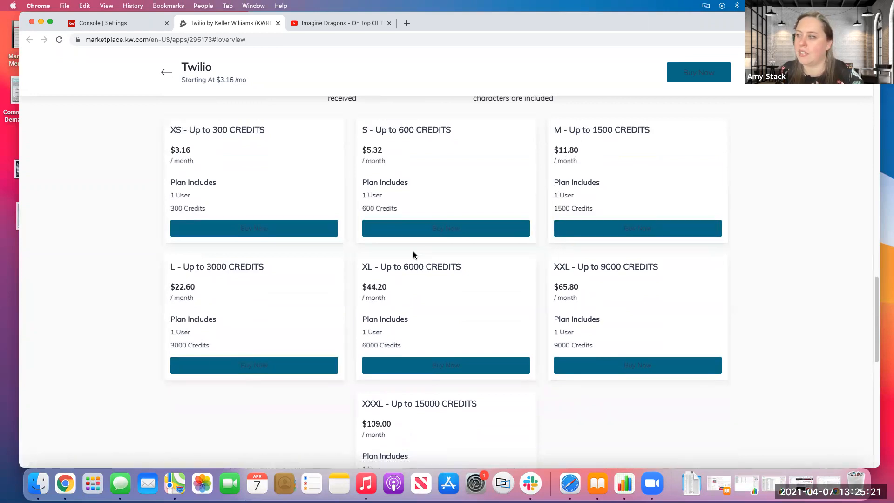
scroll(412, 251, down, 7)
scroll(407, 239, up, 13)
scroll(399, 226, up, 8)
Return to Command's contacts, open a contact marked as a lead, and examine the activity timeline.
click(103, 23)
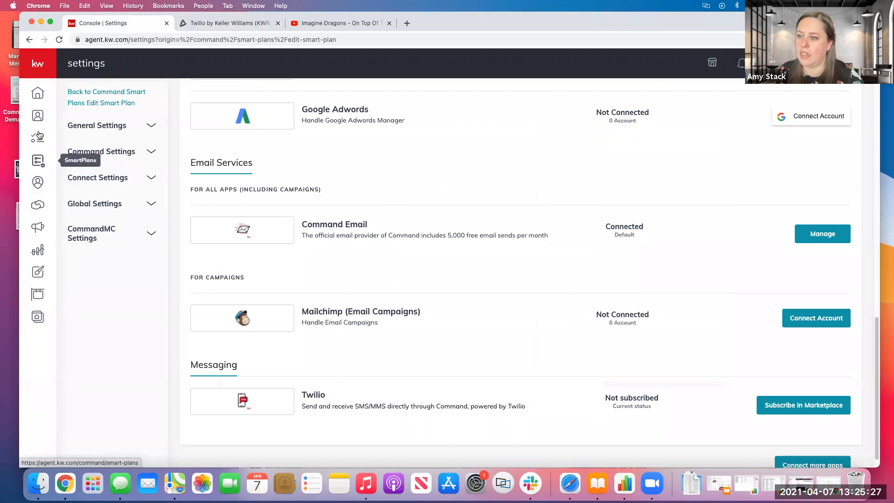
click(37, 116)
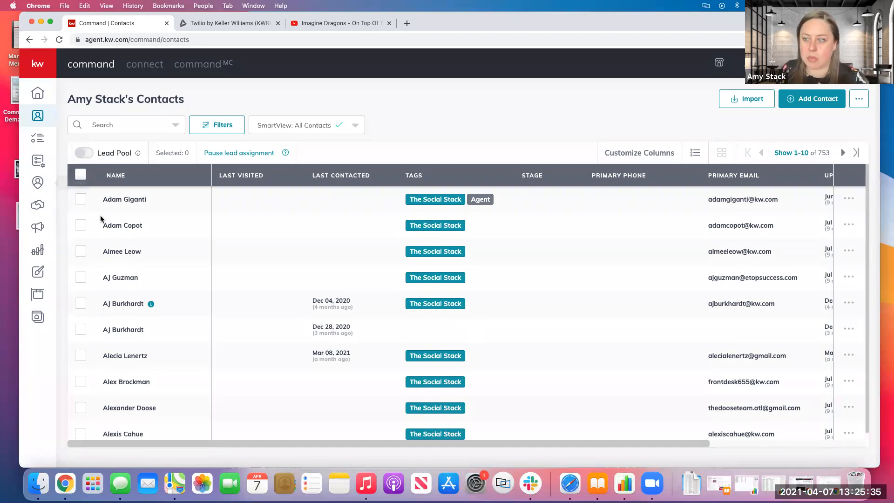
click(115, 304)
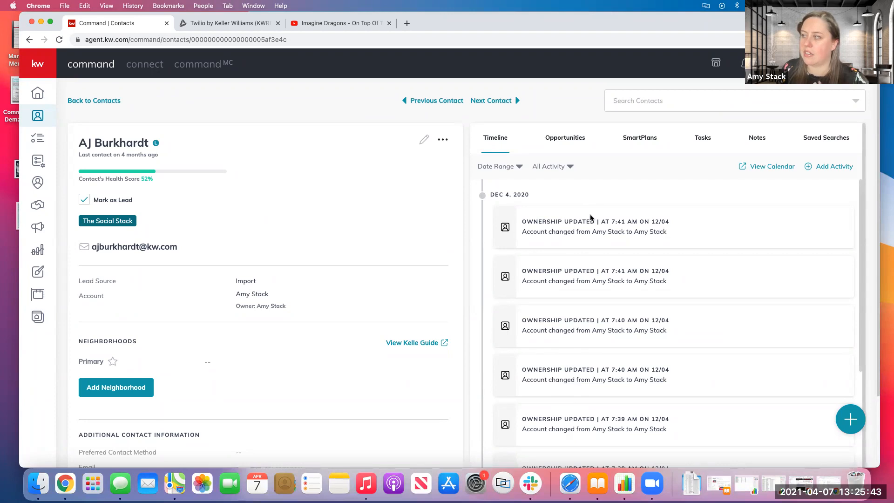
scroll(577, 354, down, 2)
scroll(580, 364, up, 2)
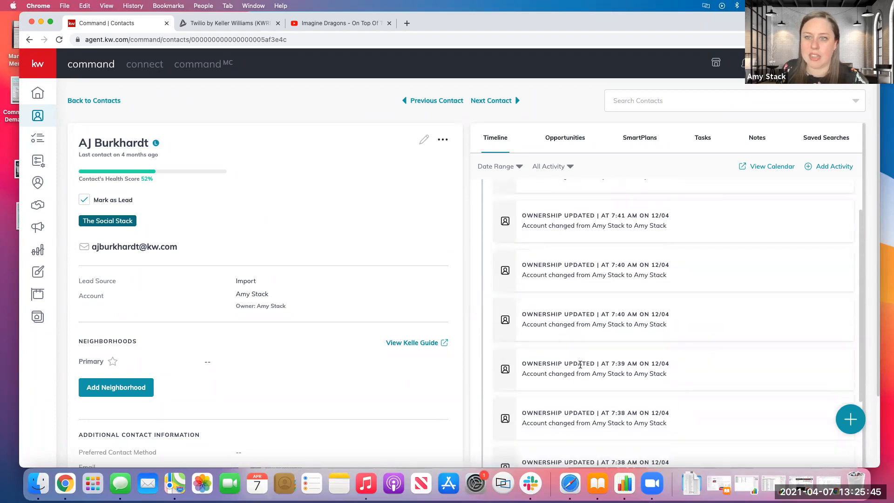
scroll(580, 364, down, 6)
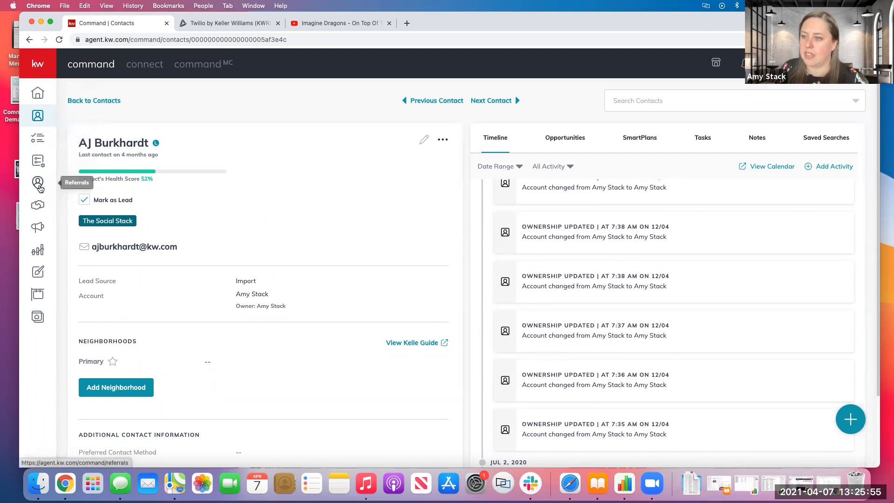
Return to the SmartPlans page and look through the list of saved people plans.
click(43, 165)
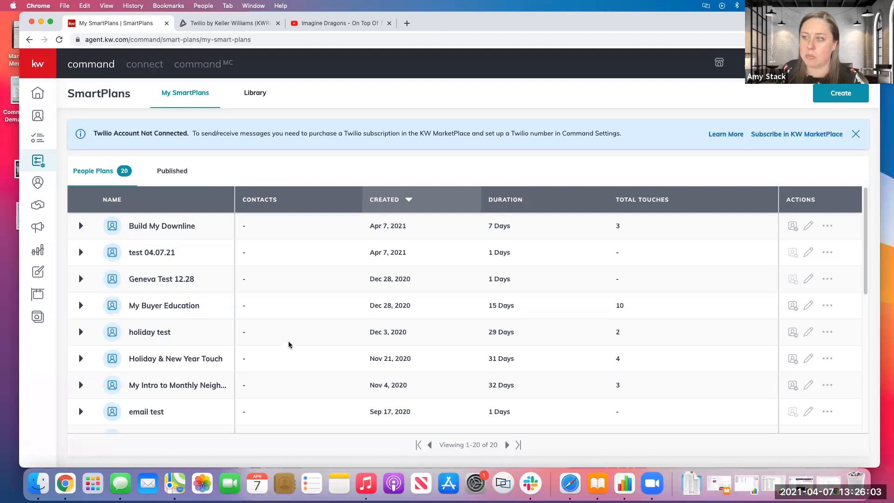
scroll(291, 337, down, 10)
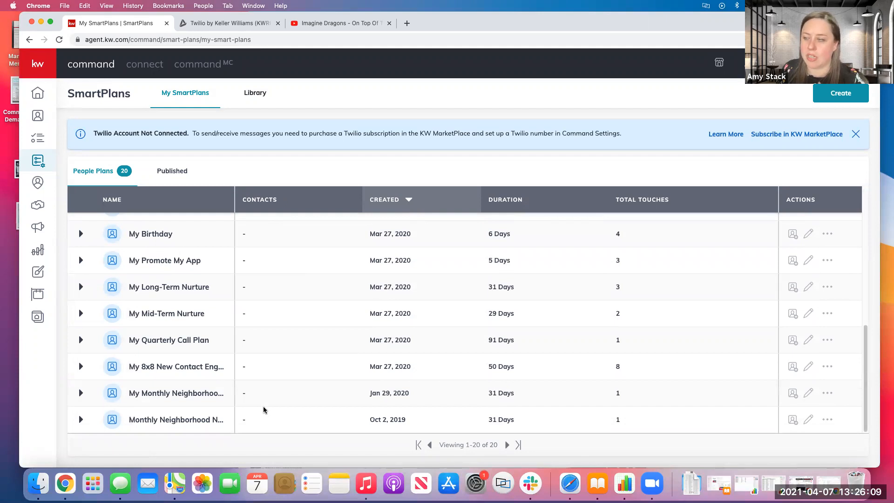
scroll(263, 410, up, 10)
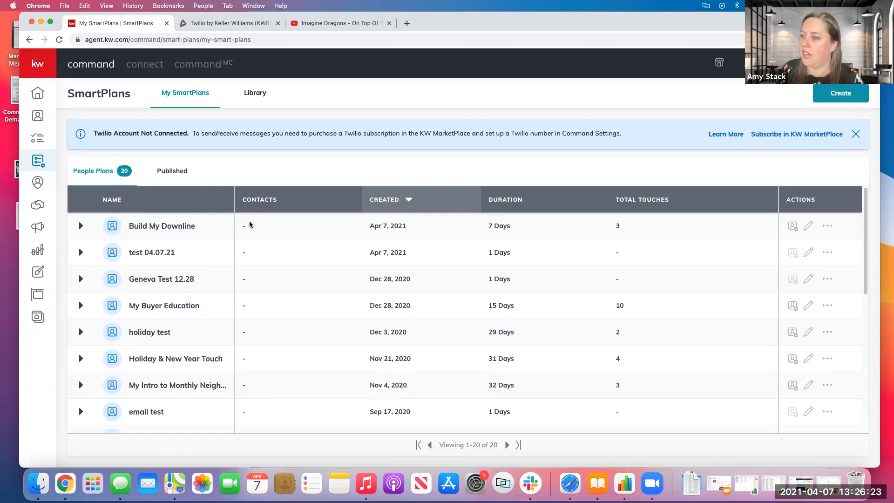
Add a contact found by first name to the Build My Downline SmartPlan, starting now, and confirm the subscription.
click(793, 227)
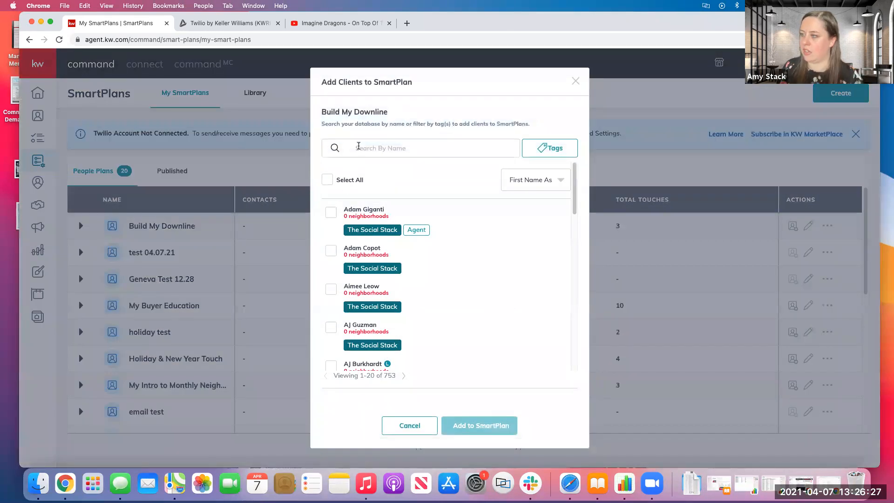
click(359, 147)
text(amy)
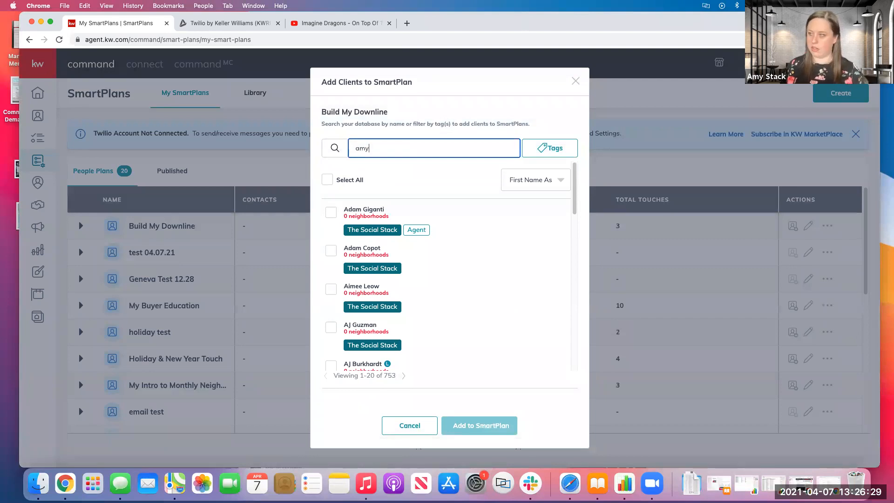
click(331, 210)
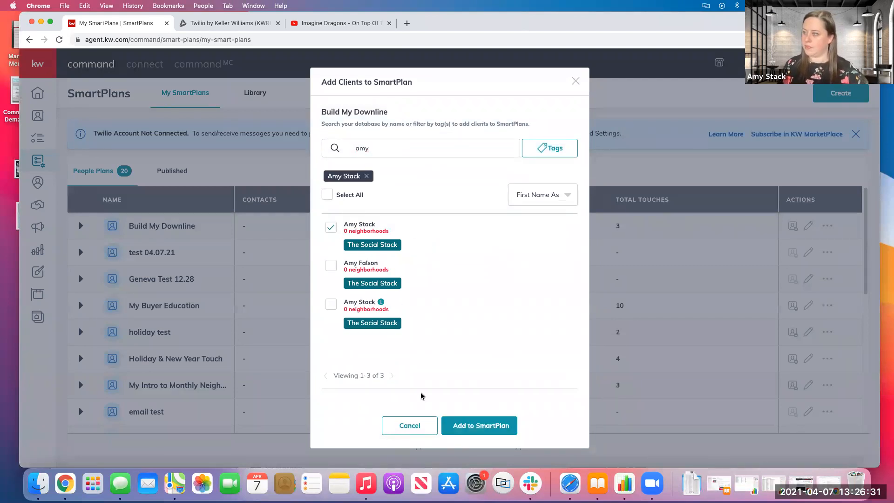
click(466, 424)
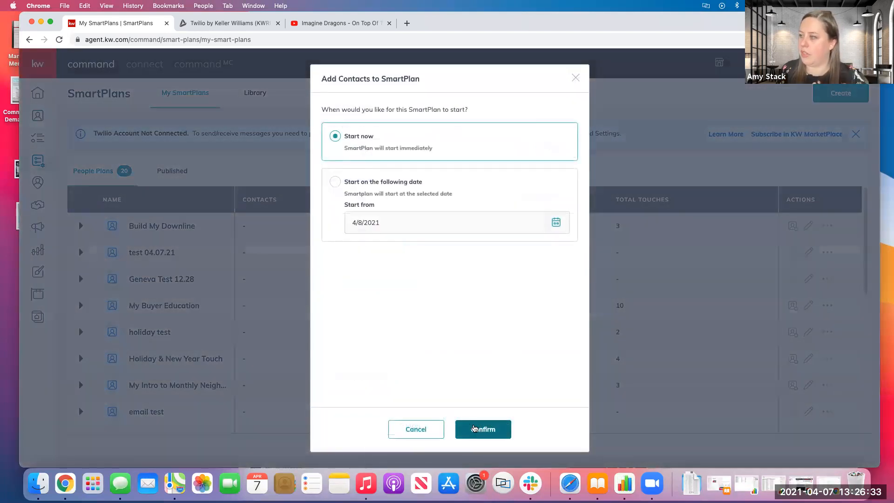
click(475, 428)
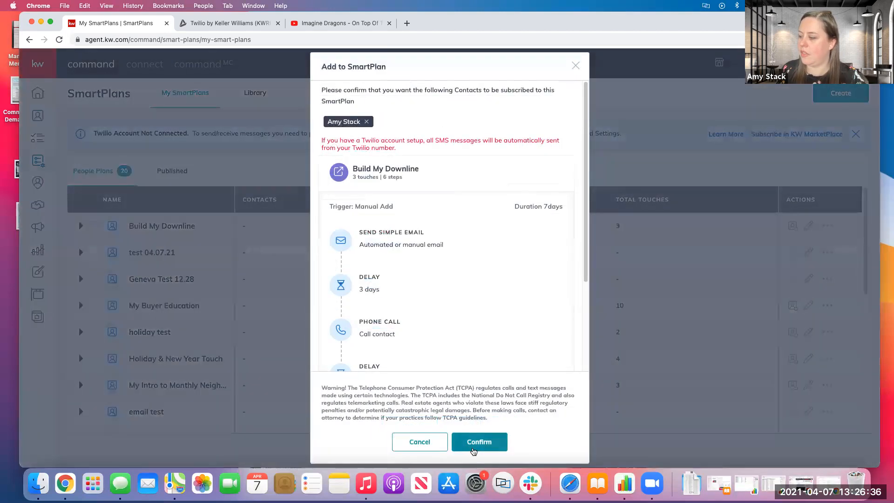
click(473, 449)
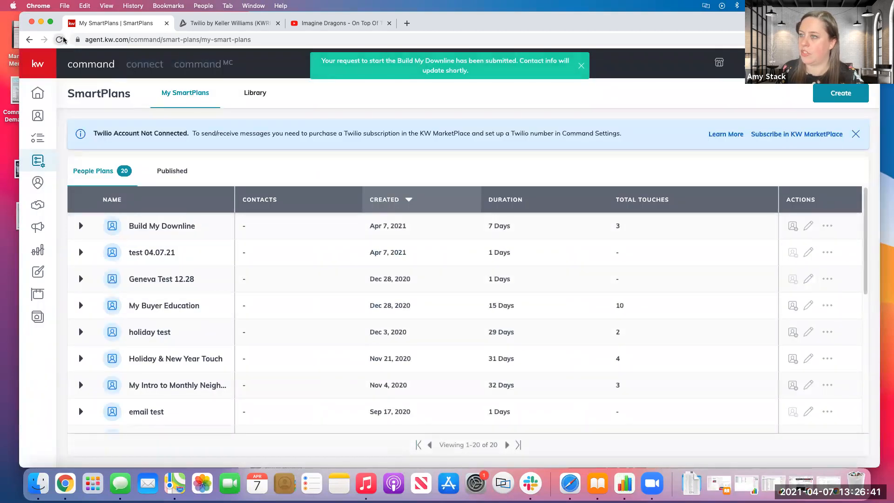
Reload My SmartPlans and check which contacts are subscribed to Build My Downline, leaving the subscriptions unchanged.
click(60, 39)
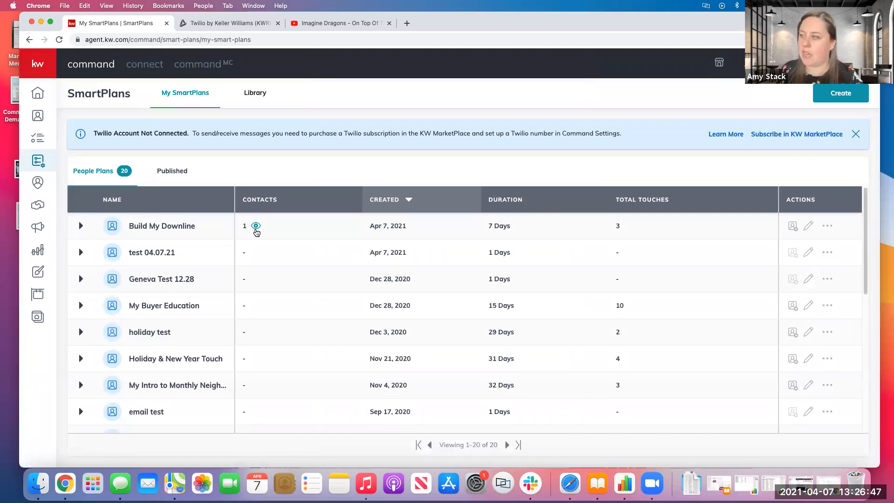
click(256, 227)
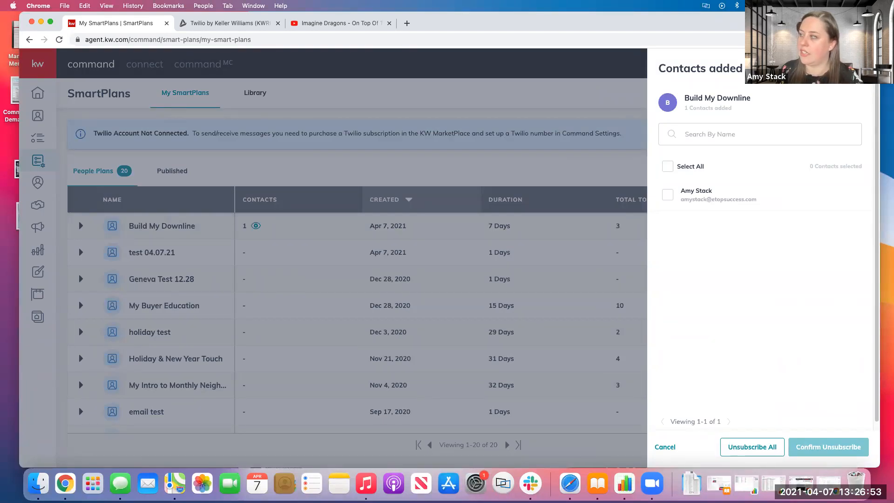
click(664, 447)
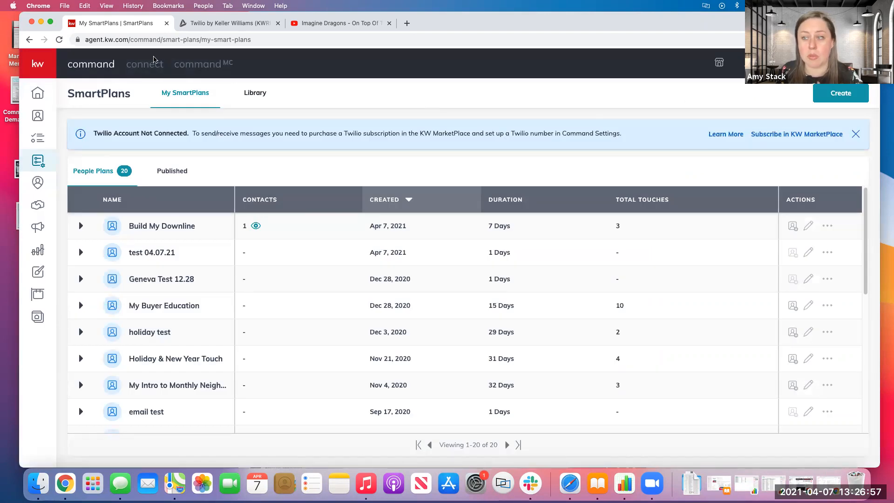
Go to the contacts list, open the first contact, and view the SmartPlans on that contact's record.
click(38, 115)
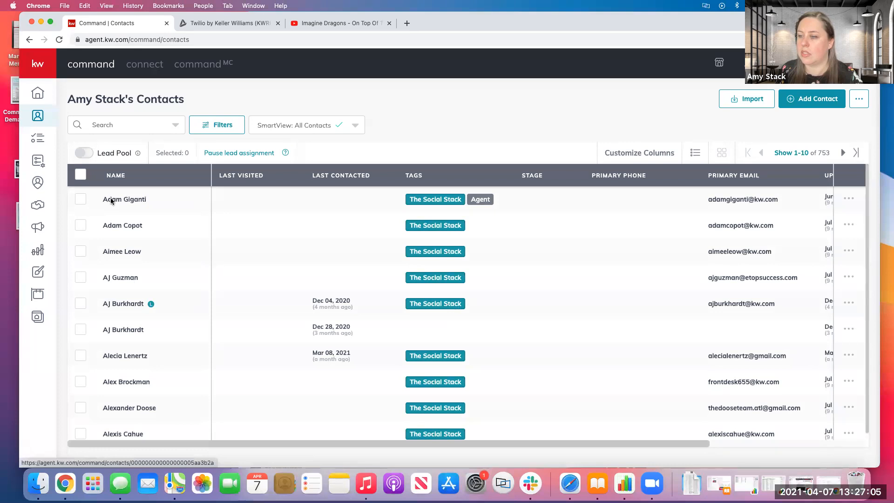
click(111, 200)
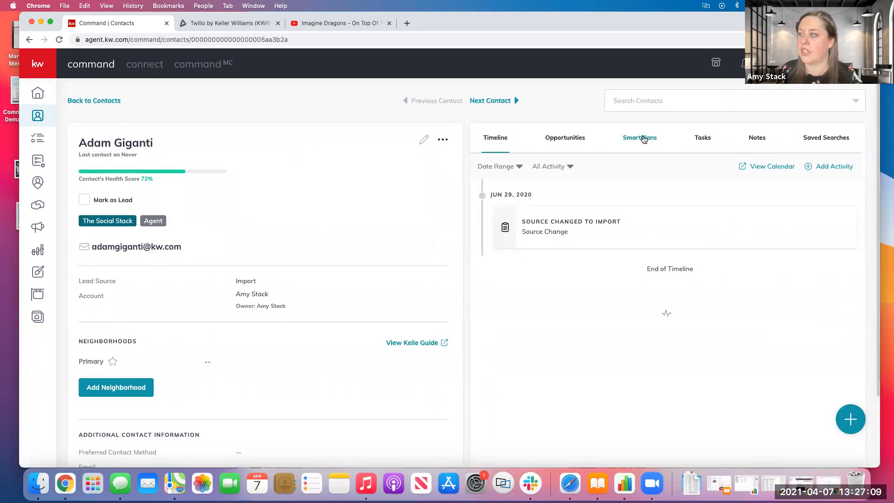
click(644, 139)
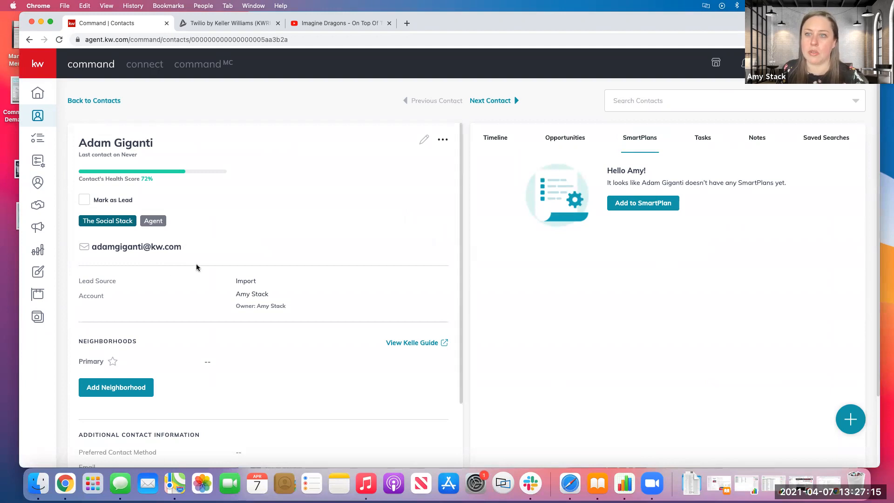
Browse the SmartPlans Library through its Keller Williams, Top Rated and What's New sections.
click(38, 162)
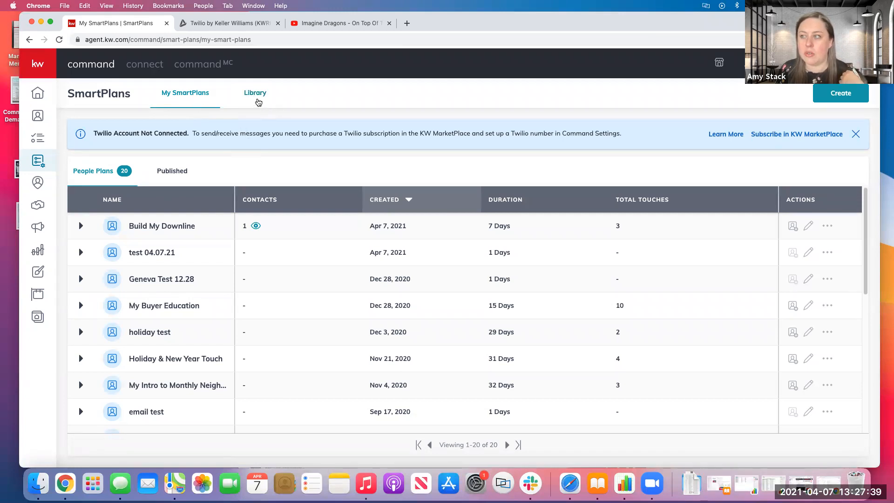
click(254, 95)
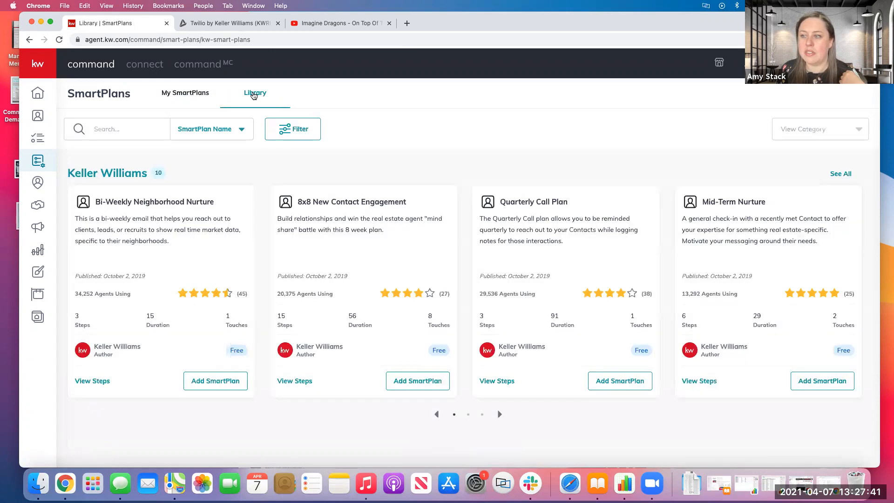
scroll(339, 346, down, 1)
scroll(337, 353, down, 2)
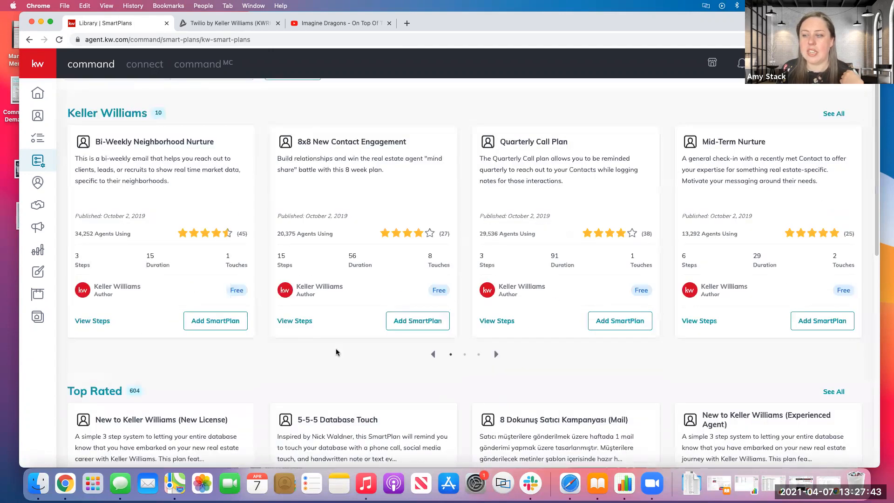
scroll(336, 352, down, 8)
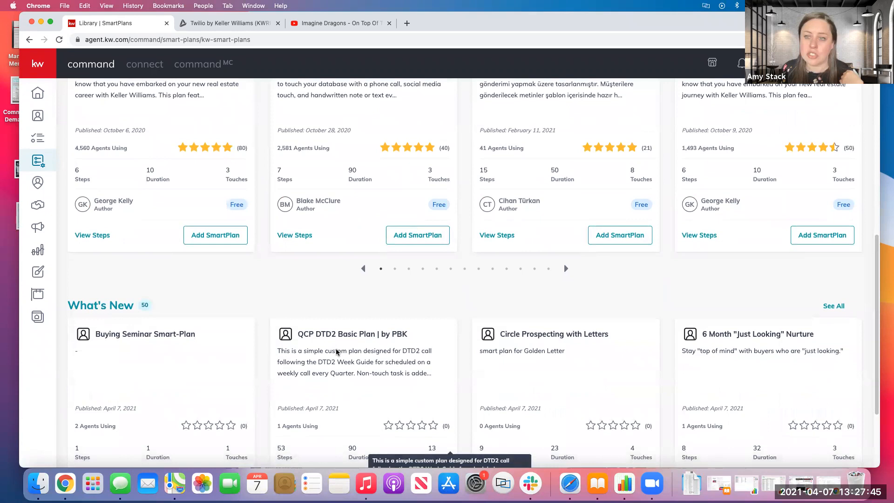
scroll(336, 352, down, 3)
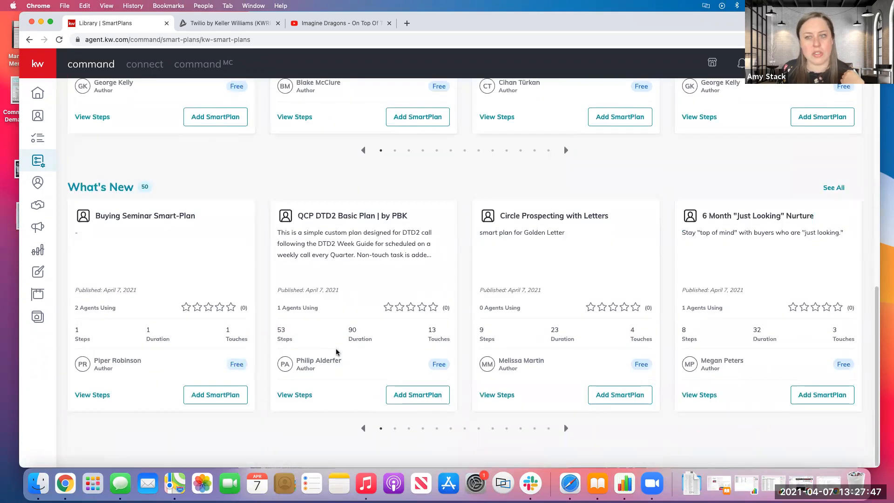
scroll(289, 309, up, 7)
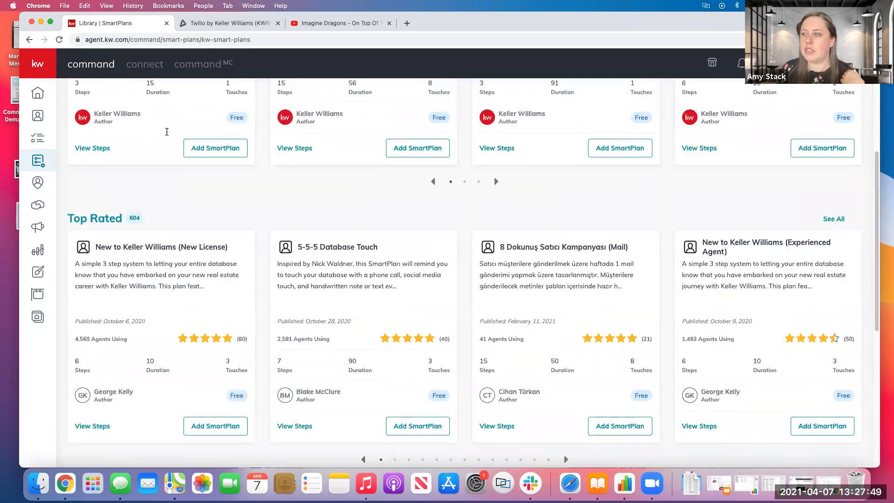
scroll(167, 132, up, 5)
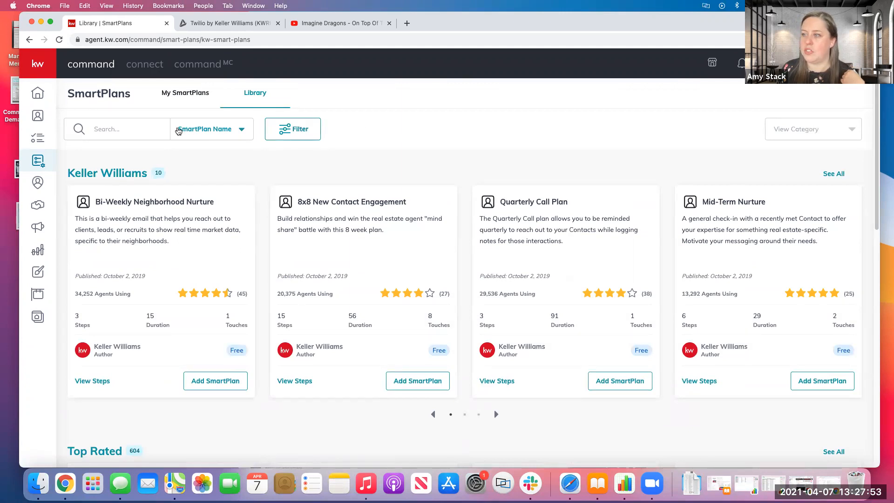
Search the SmartPlans Library by SmartPlan name for "downline".
text(do)
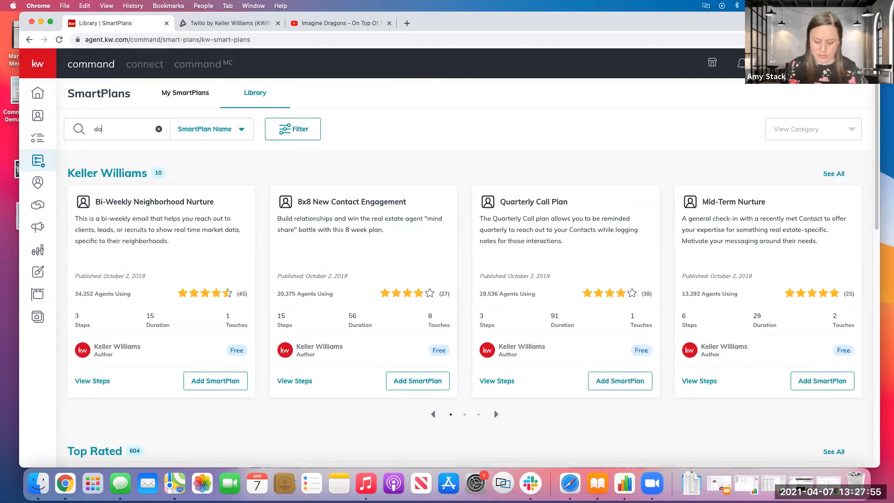
text(wnl)
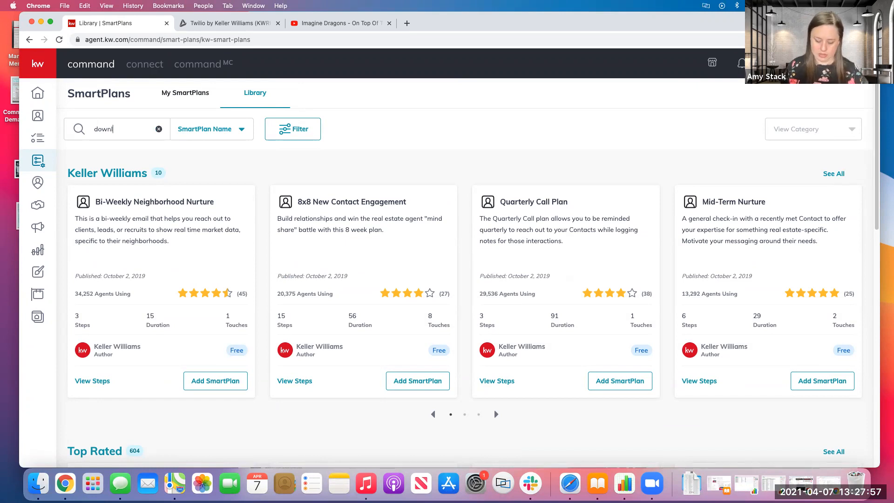
text(ine)
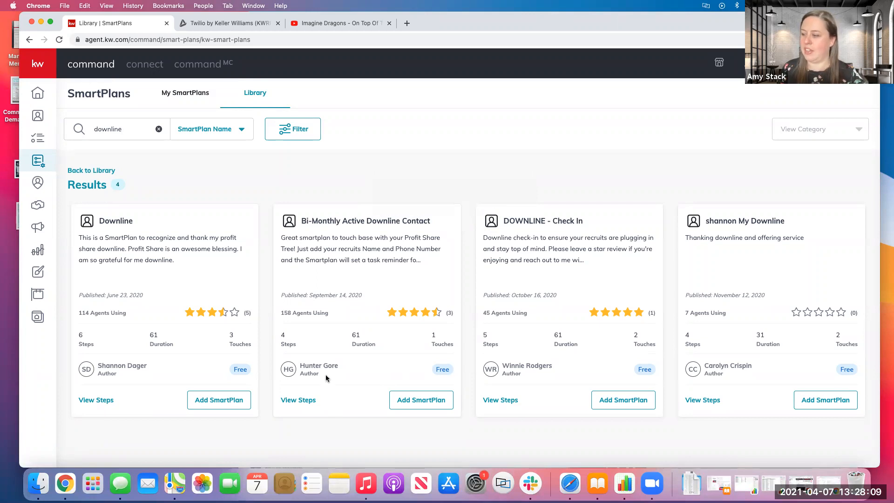
View the steps of Bi-Monthly Active Downline Contact and bring up the prompt for adding it to My SmartPlans.
click(294, 400)
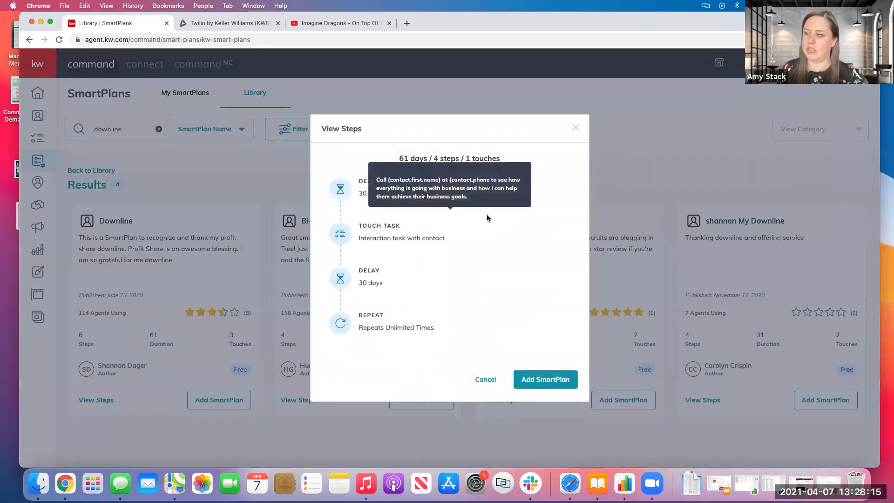
click(577, 128)
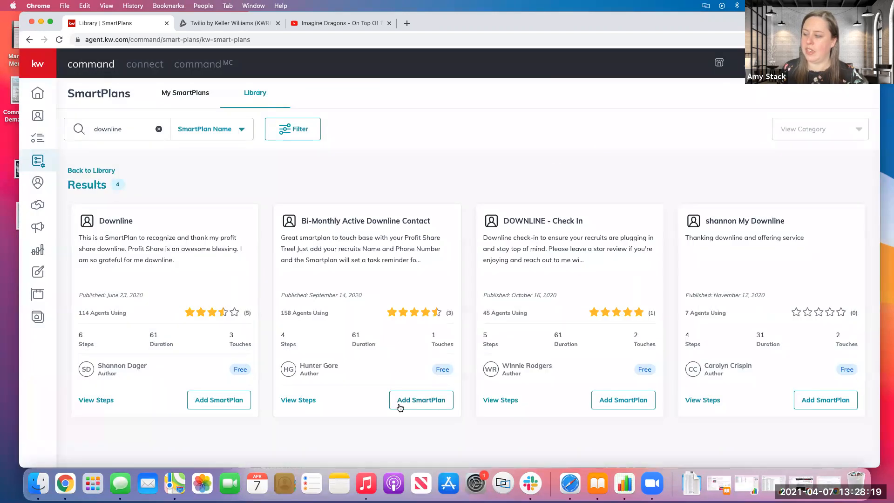
click(414, 403)
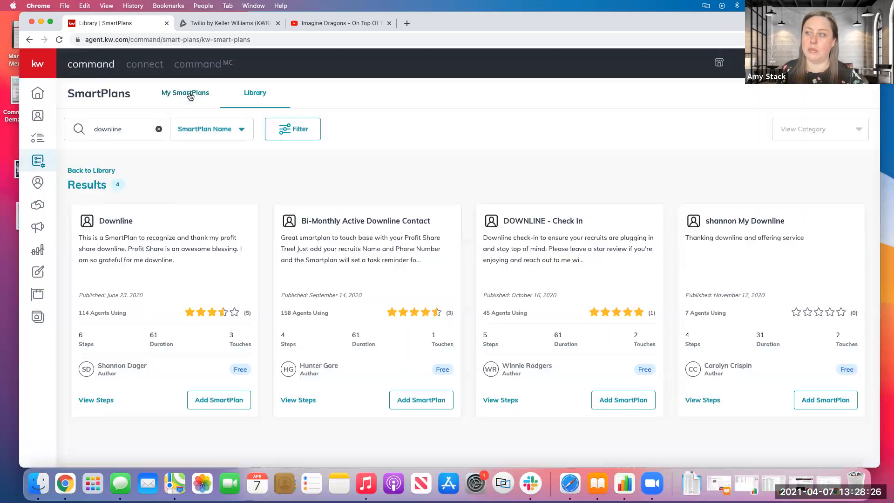
Return to My SmartPlans and view the additional actions offered for Build My Downline without choosing one.
click(189, 93)
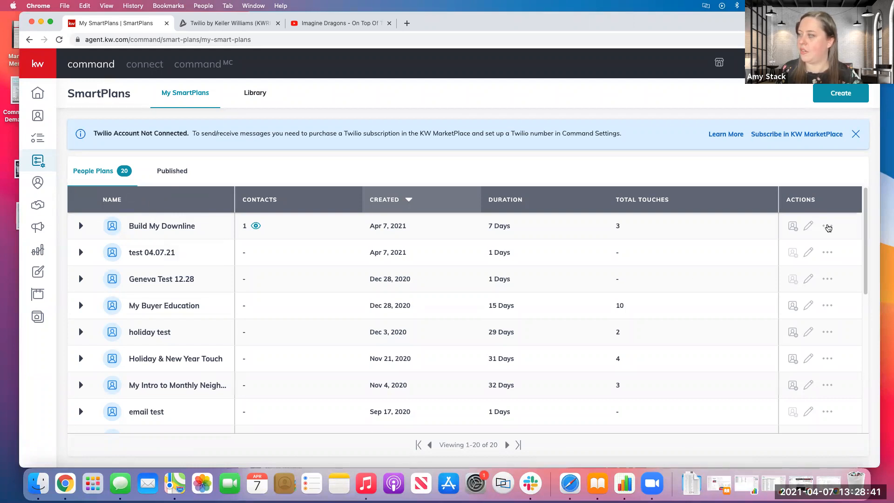
click(826, 225)
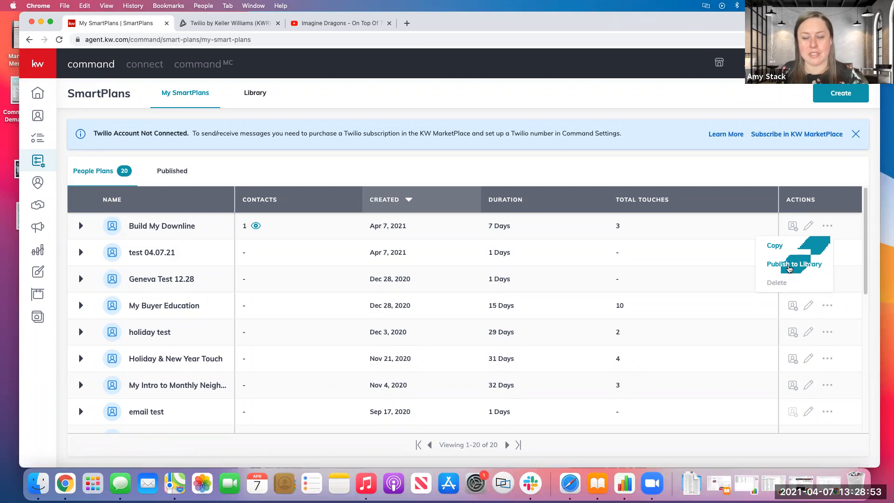
click(498, 175)
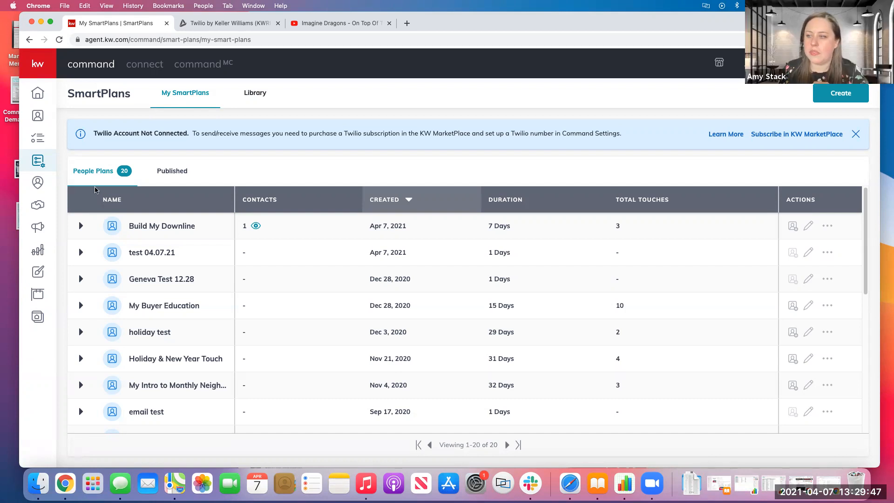
Switch to the "Communicate with everyone in your database" screenshot in Preview, review its touch plan and close it.
scroll(167, 223, down, 5)
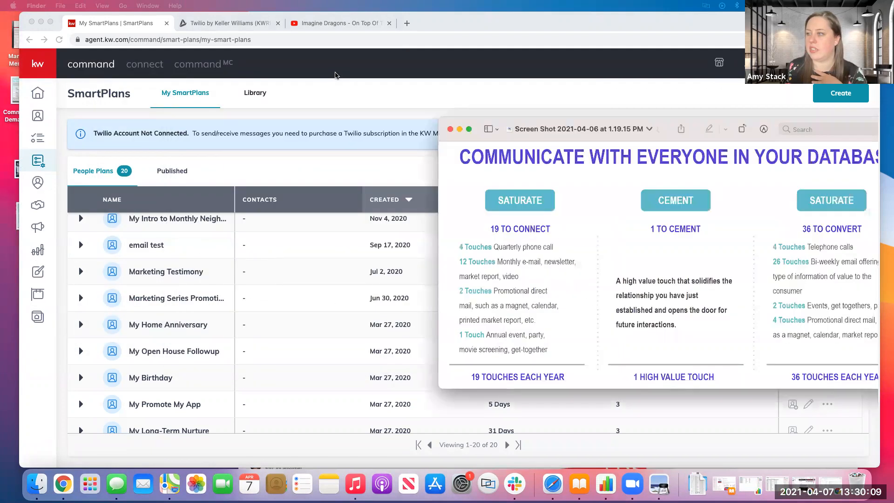
drag(160, 343, 94, 410)
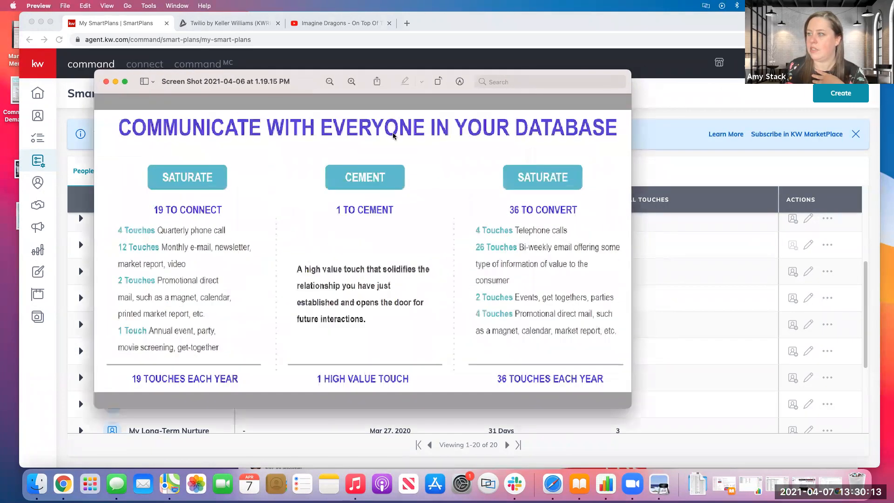
drag(292, 81, 361, 82)
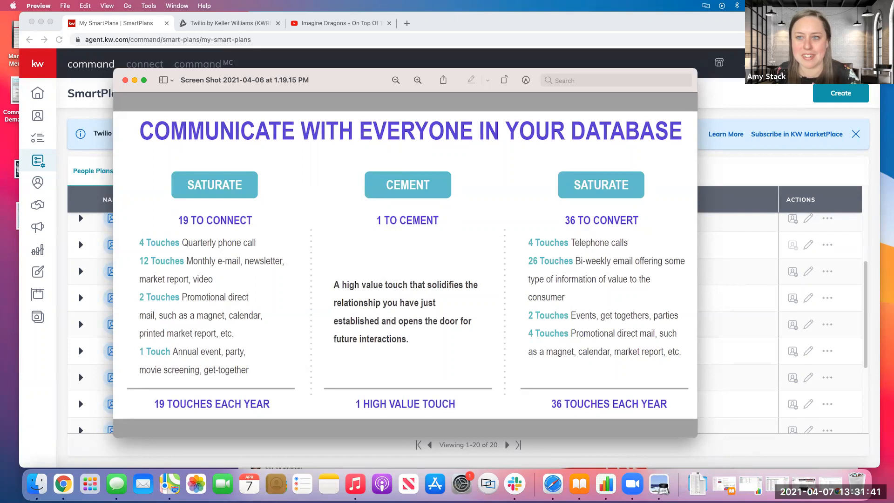
click(125, 79)
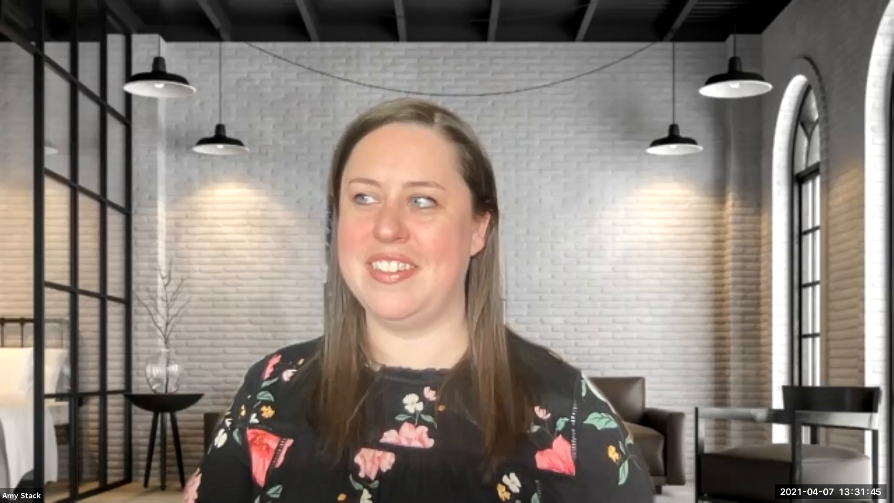